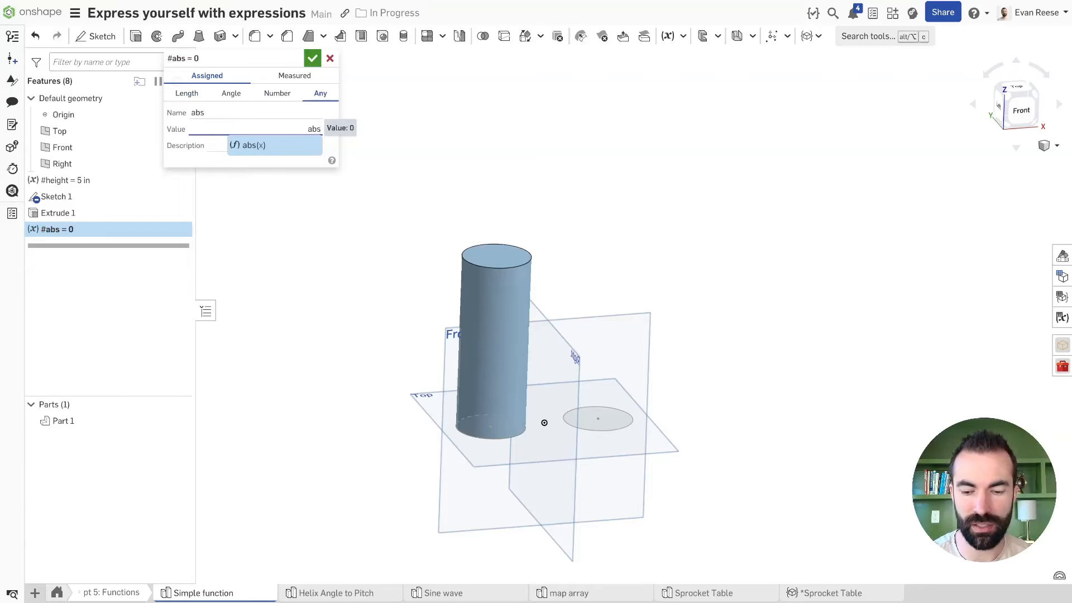
Set the abs variable's value to abs(-6), and replace that expression with abs(5).
text((-6))
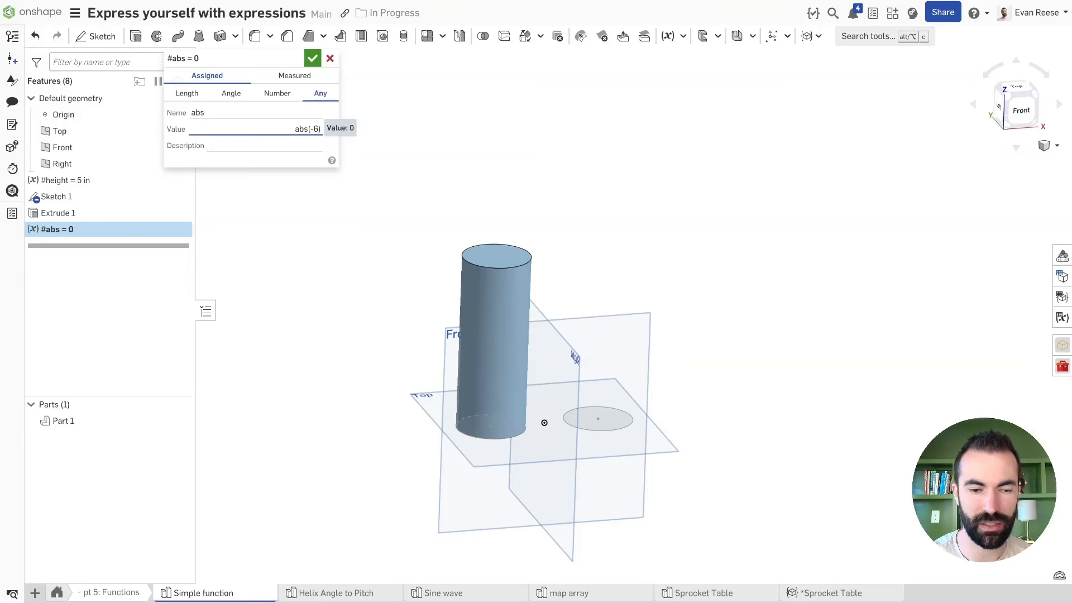
key(Return)
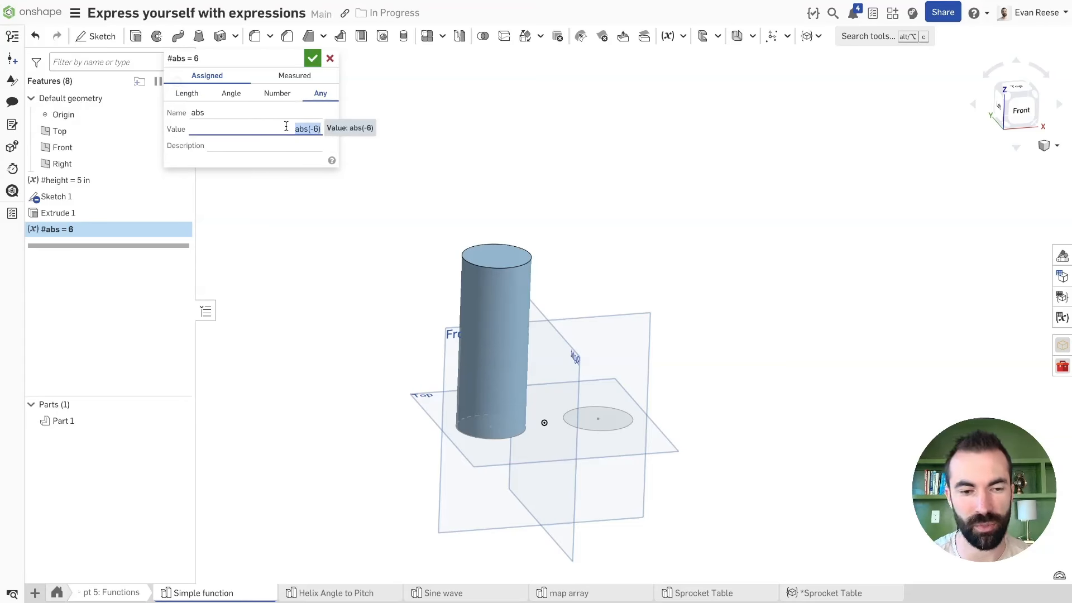
key(Right)
key(Left)
key(shift+Left)
key(shift+Left)
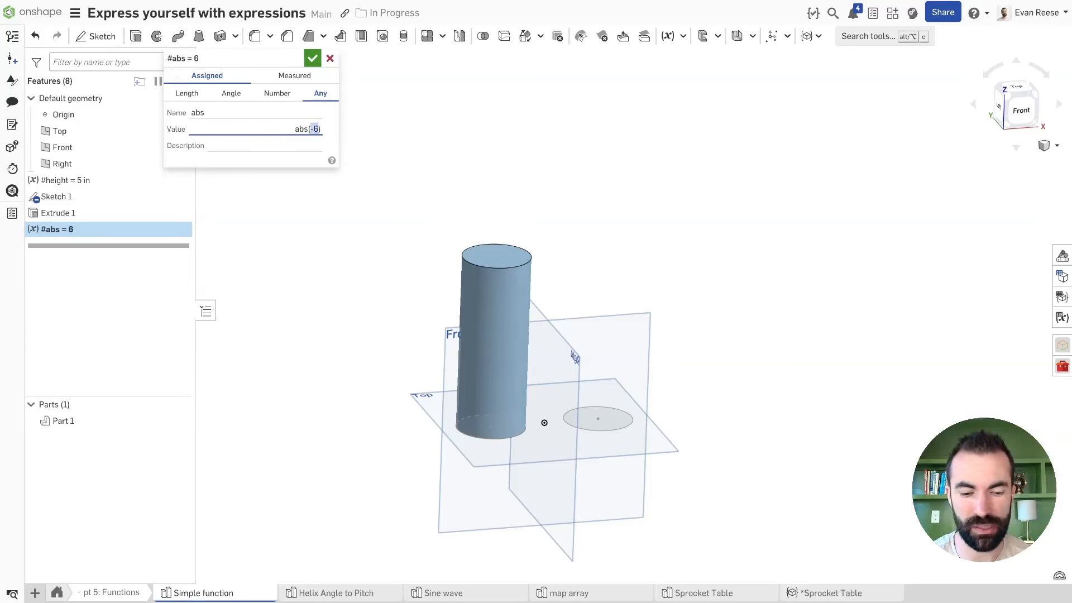
text(5)
key(Return)
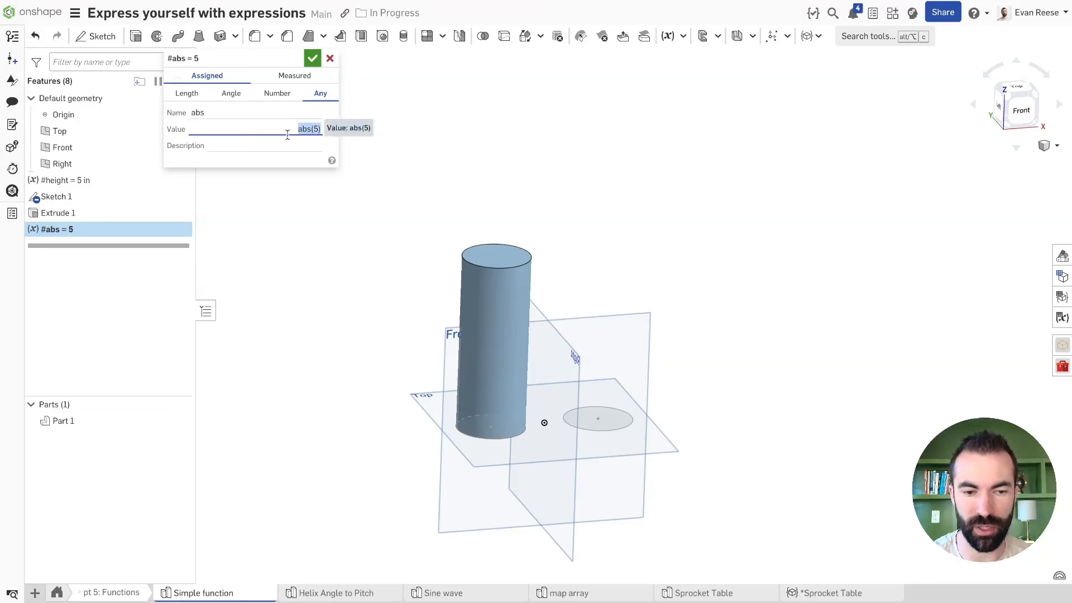
Replace the abs variable's value with sin(30deg) and accept the variable.
text(sin)
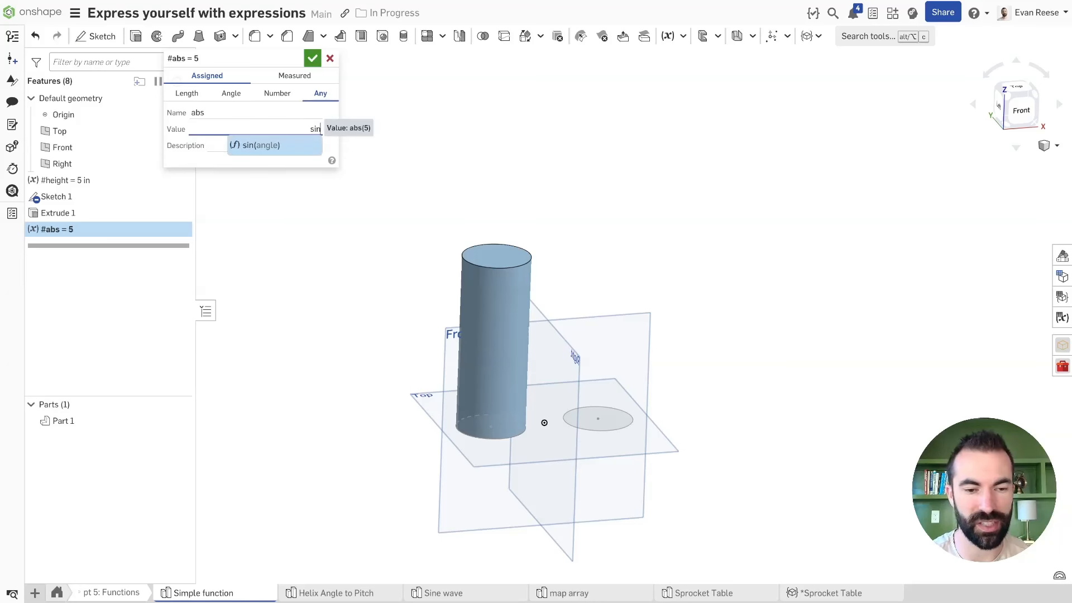
text((30))
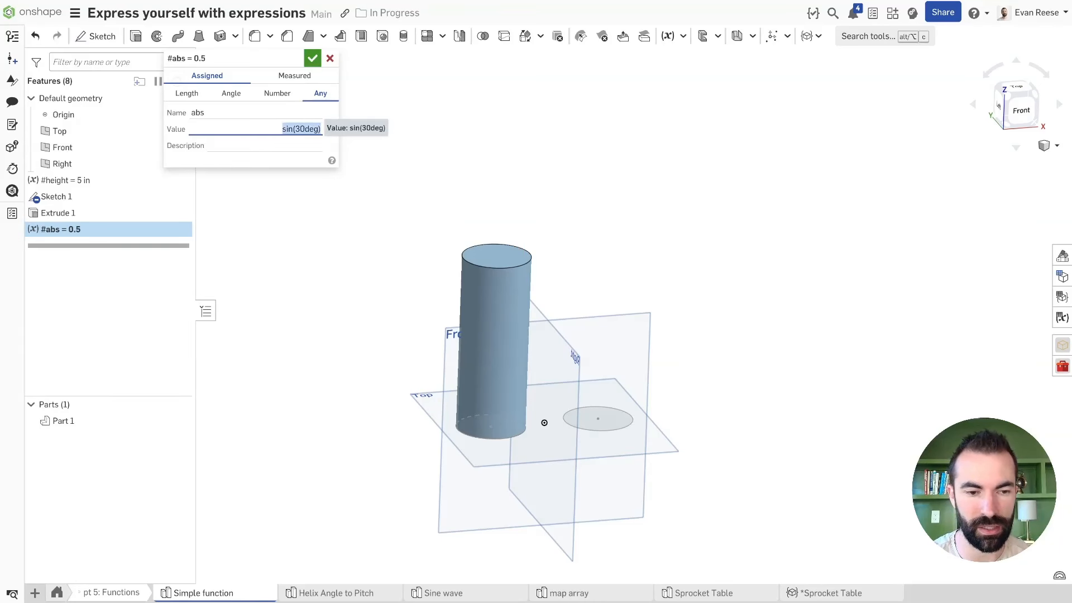
key(Return)
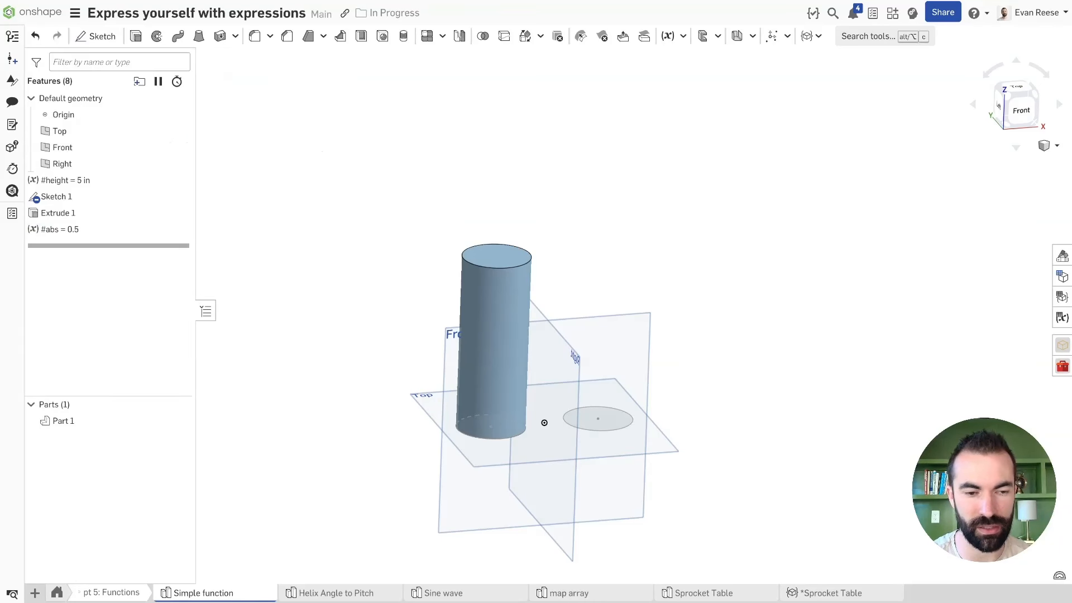
Reopen the abs variable and evaluate tan(30 deg) as its value, clearing the field once calculated.
double_click(89, 229)
triple_click(280, 128)
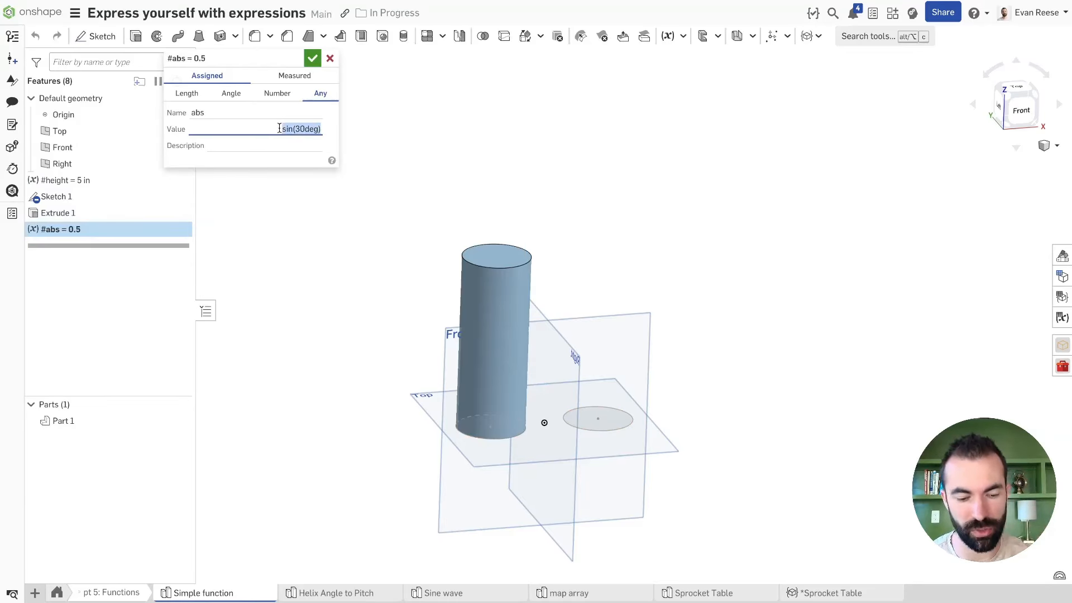
text(tan)
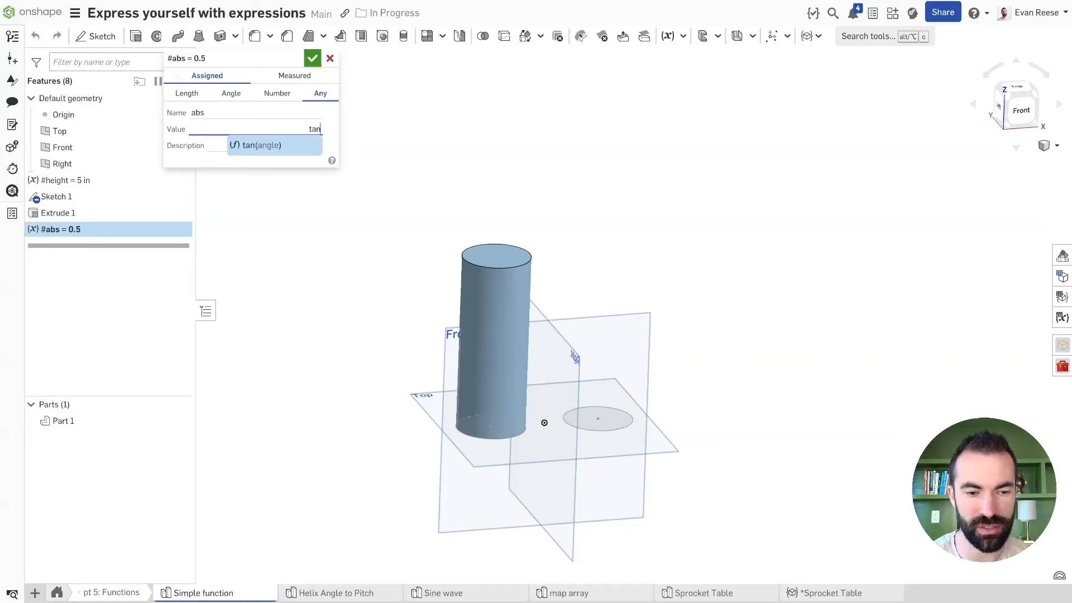
key(Return)
text(30)
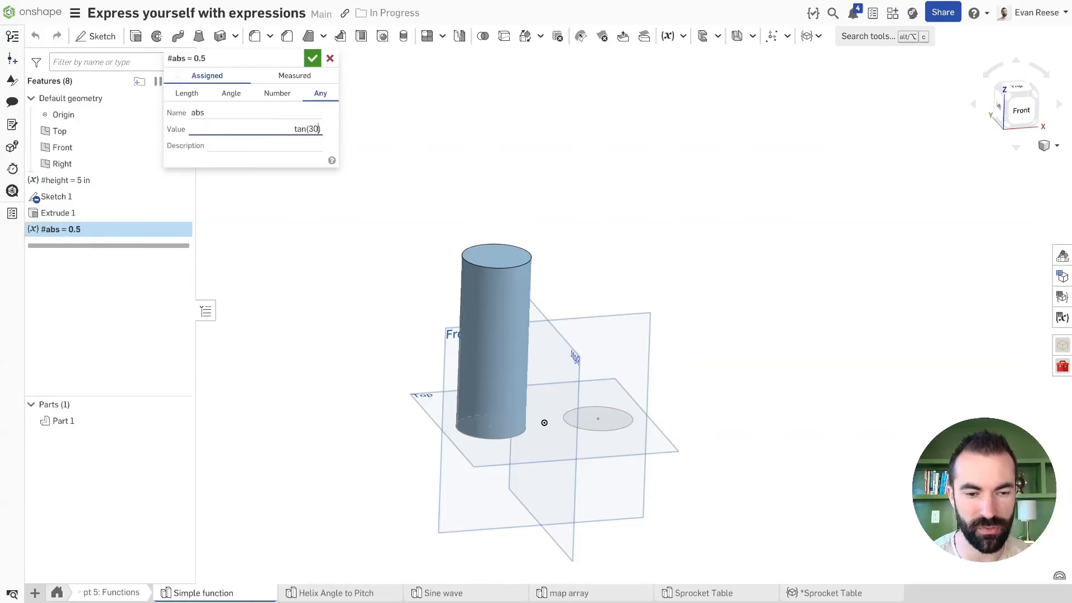
key(Return)
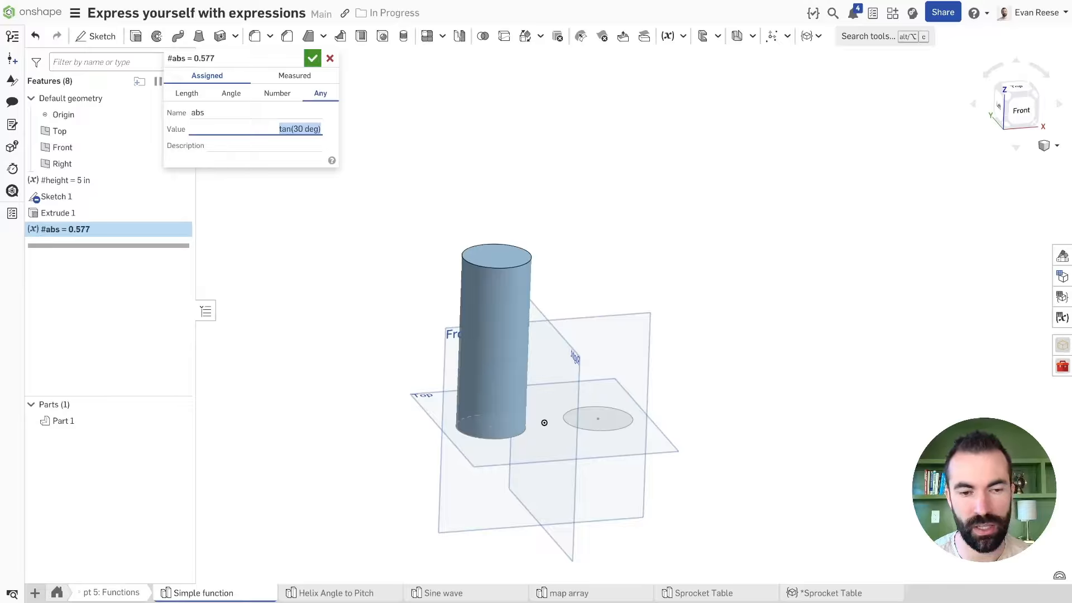
key(BackSpace)
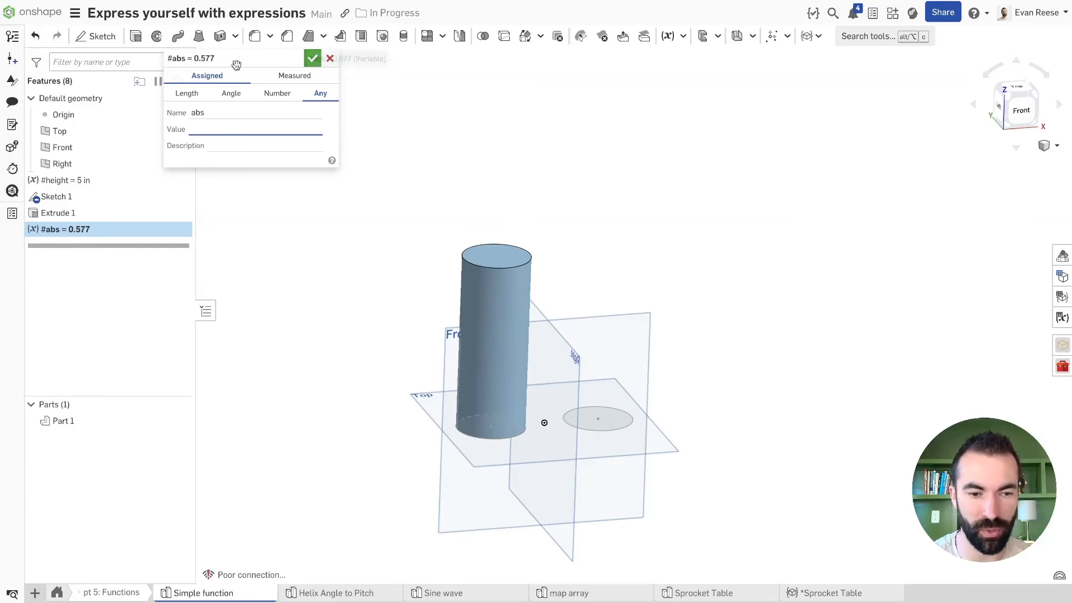
Rename the abs variable to double.
click(217, 112)
double_click(217, 112)
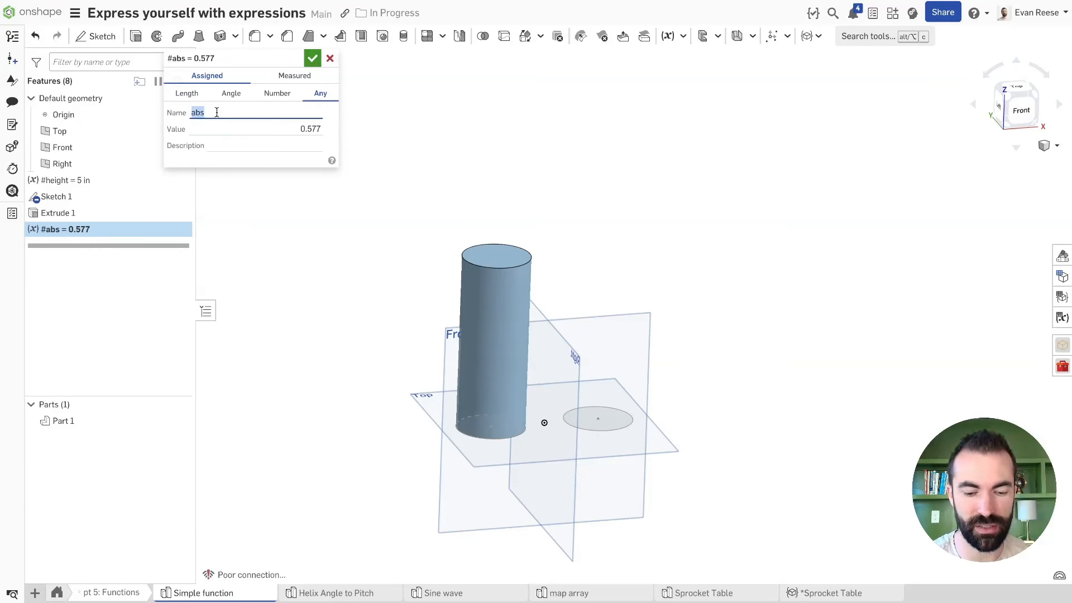
text(double)
Replace the value of double with a function skeleton, function(){return ;}, leaving blank space for the returned expression.
click(256, 146)
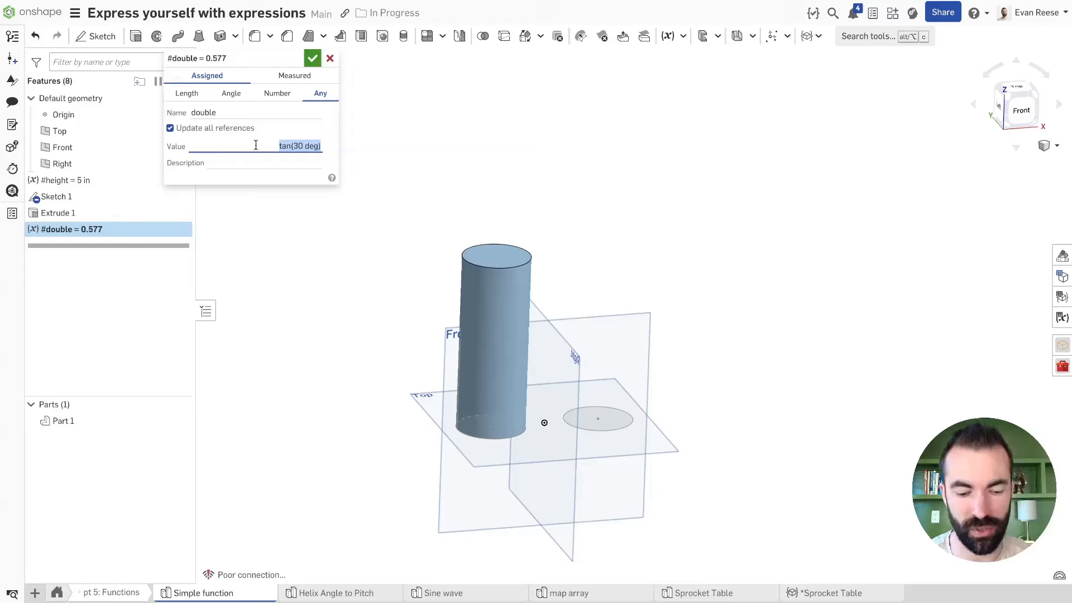
text(function)
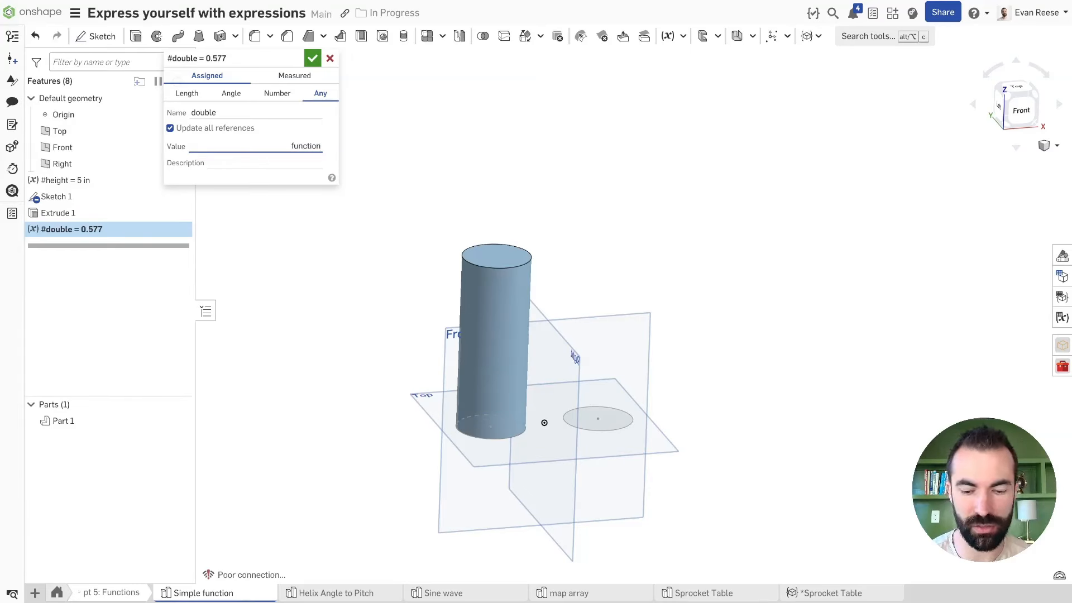
text(())
key(BackSpace)
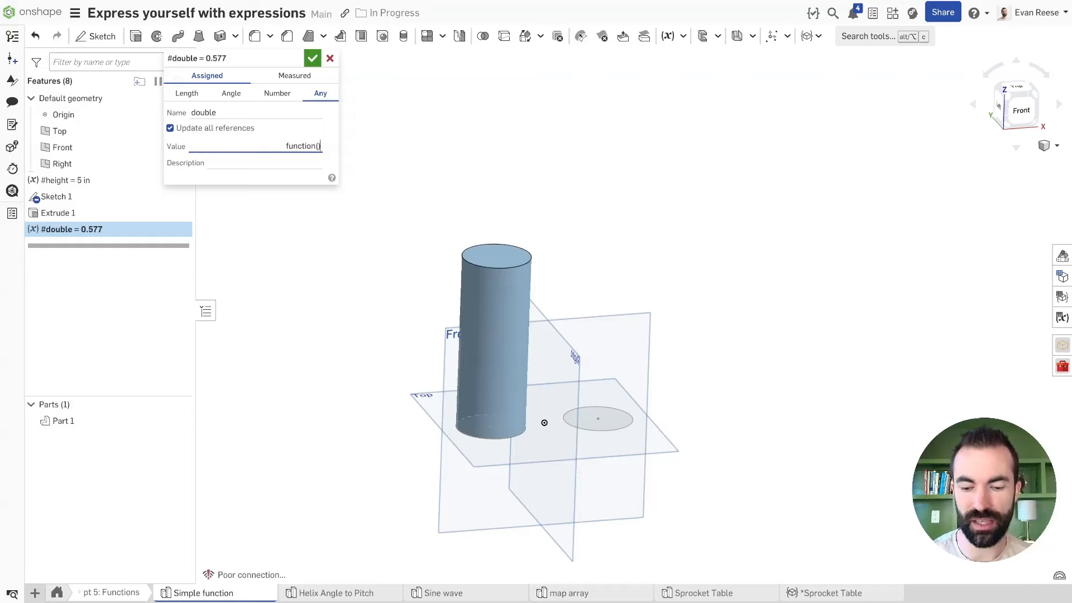
text({)
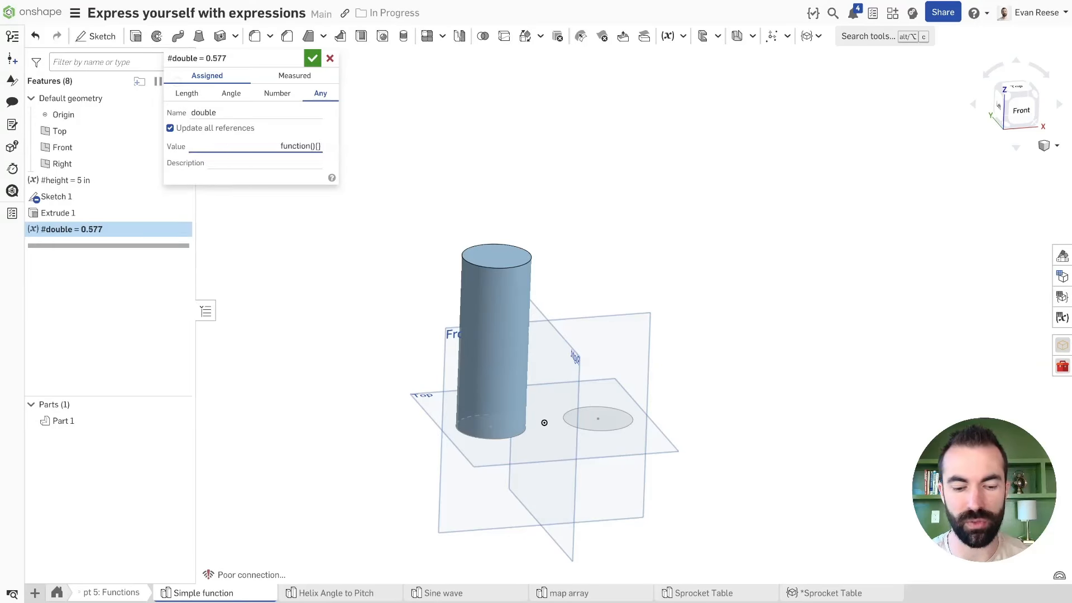
text(return)
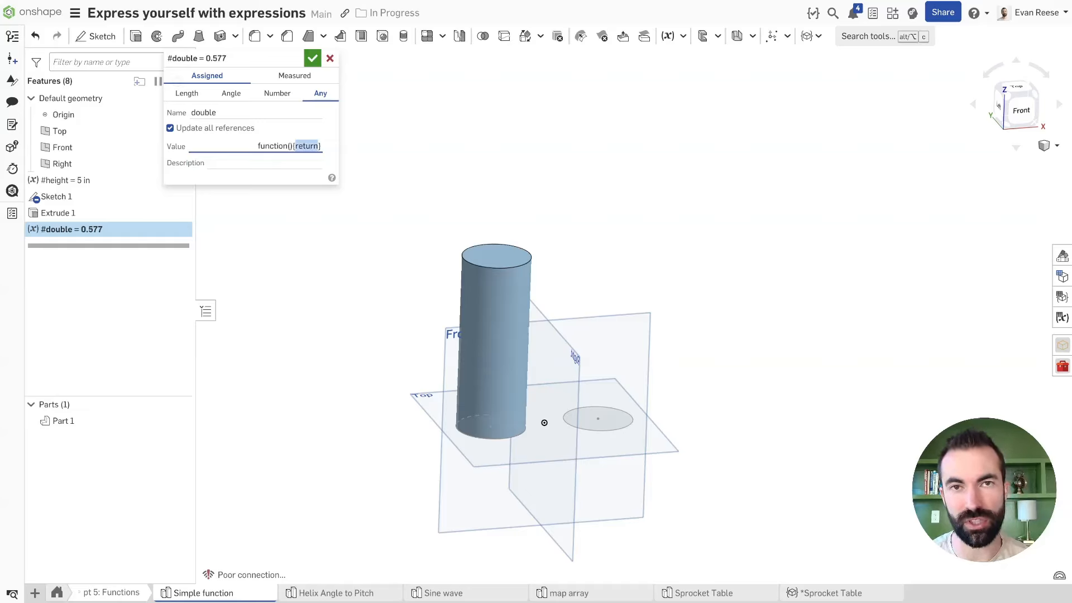
key(Right)
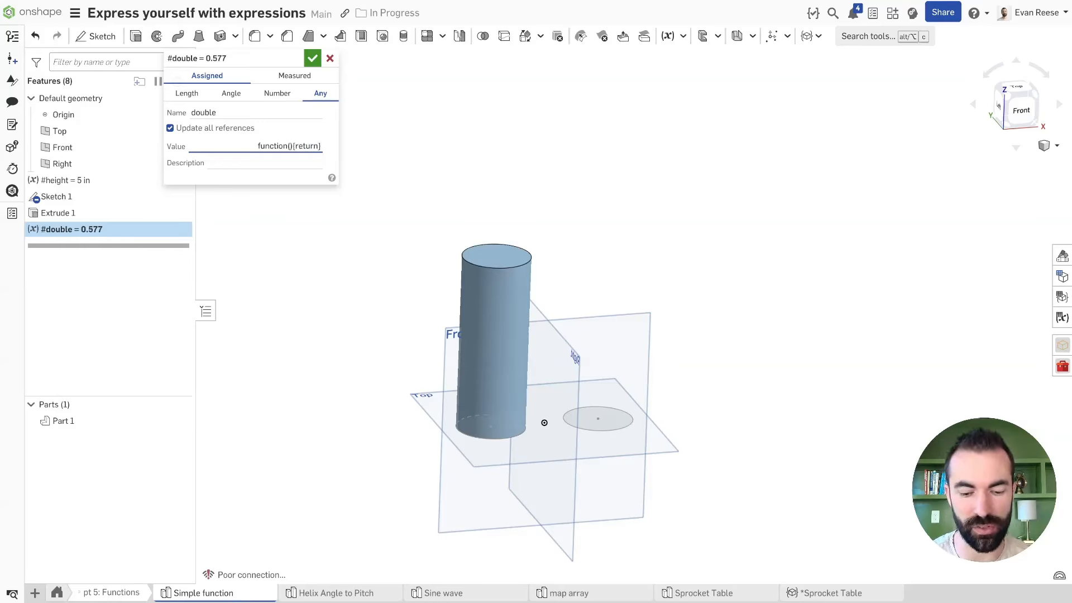
text(;)
key(Left)
text(.)
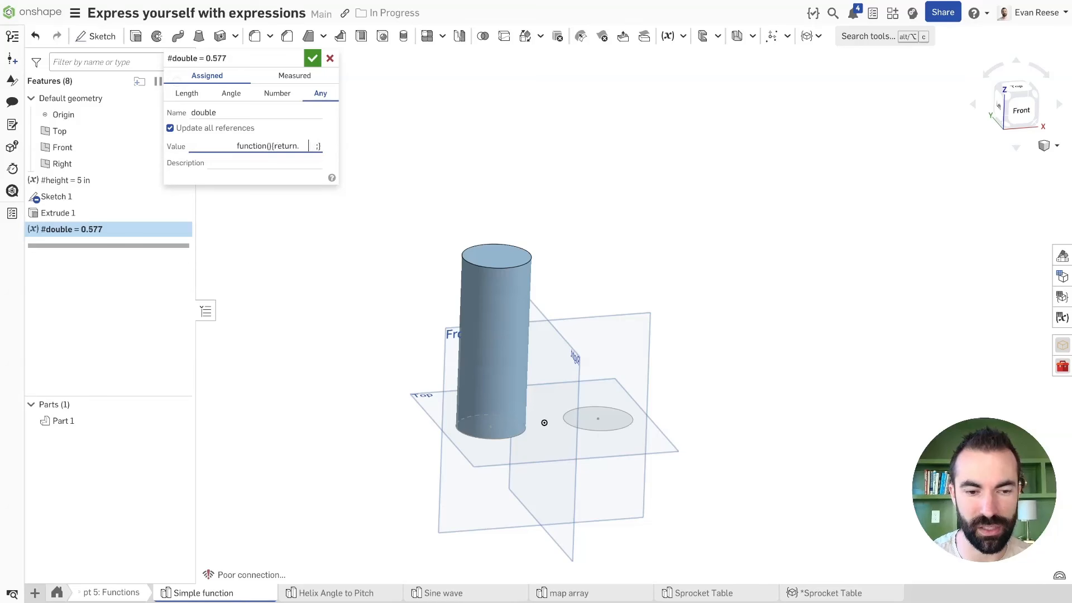
key(Left)
key(Left)
key(Left)
key(Left)
key(BackSpace)
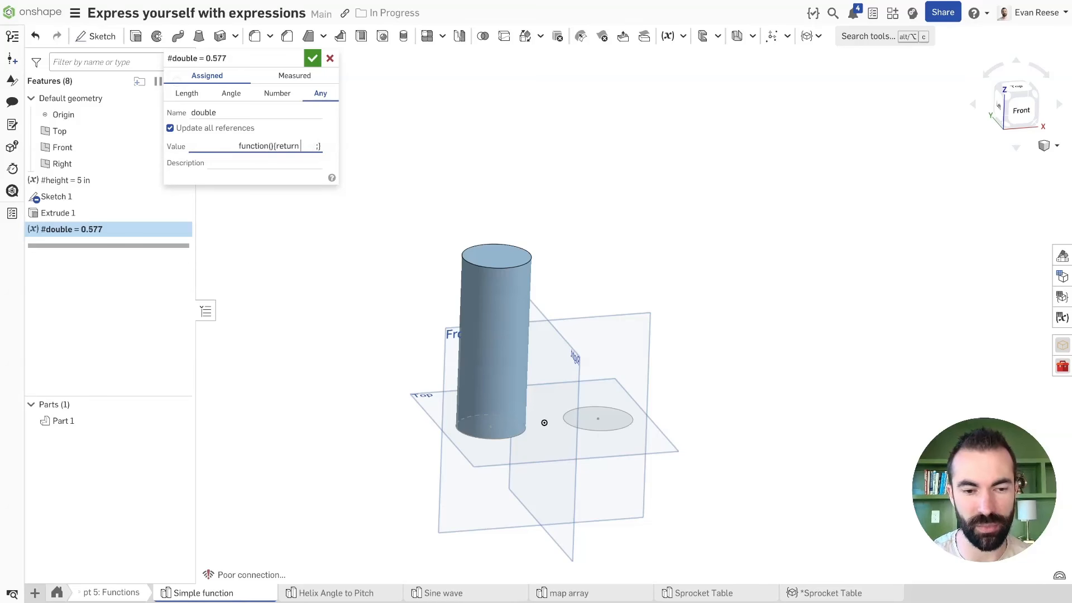
key(shift+Right)
key(shift+Right)
key(shift+Right)
key(shift+Right)
key(shift+Right)
key(shift+Right)
key(shift+Right)
key(shift+Right)
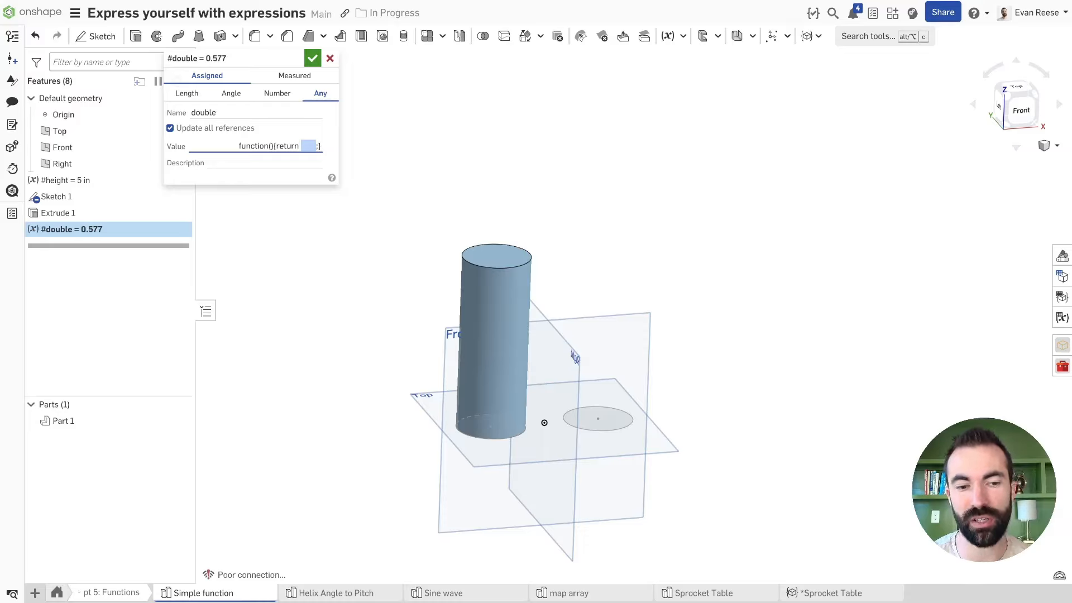
Add x as the input parameter between the function's parentheses.
click(271, 144)
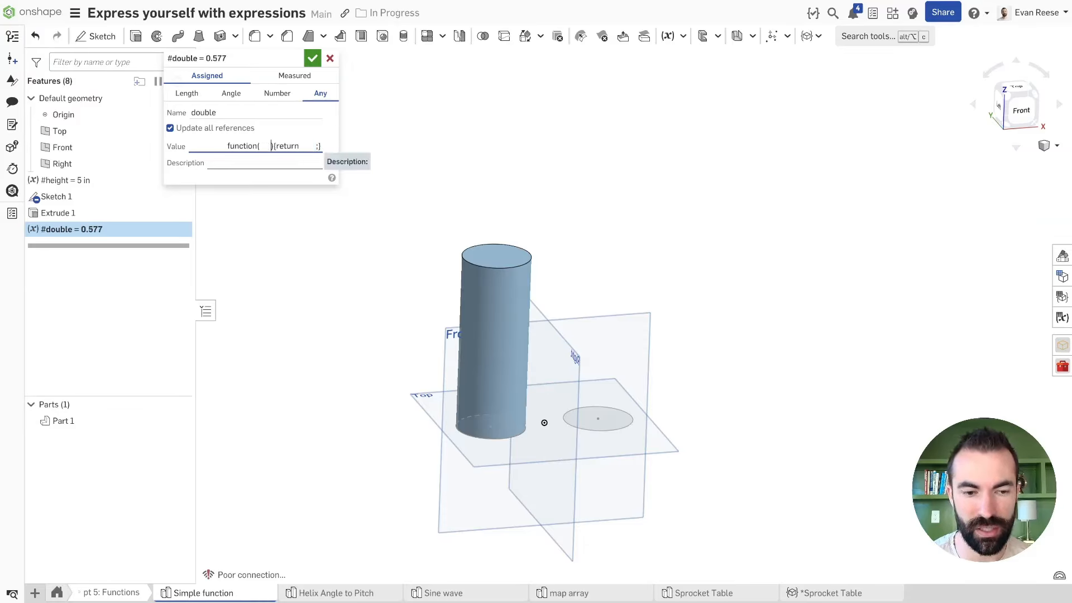
key(shift+Left)
key(shift+Left)
key(shift+Left)
key(shift+Left)
key(shift+Left)
key(shift+Left)
key(shift+Left)
key(shift+Left)
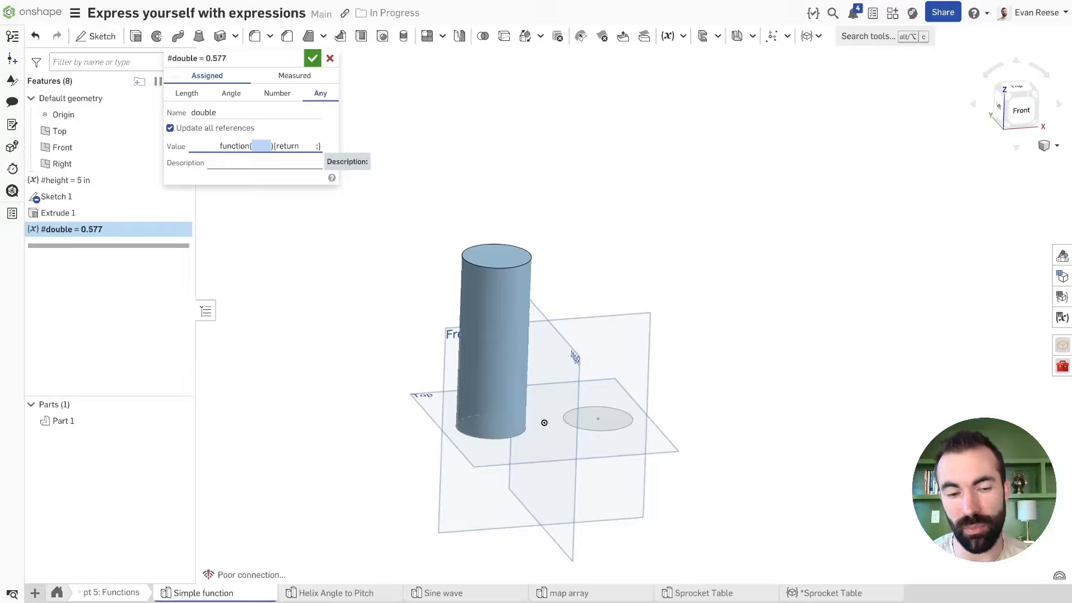
text(x)
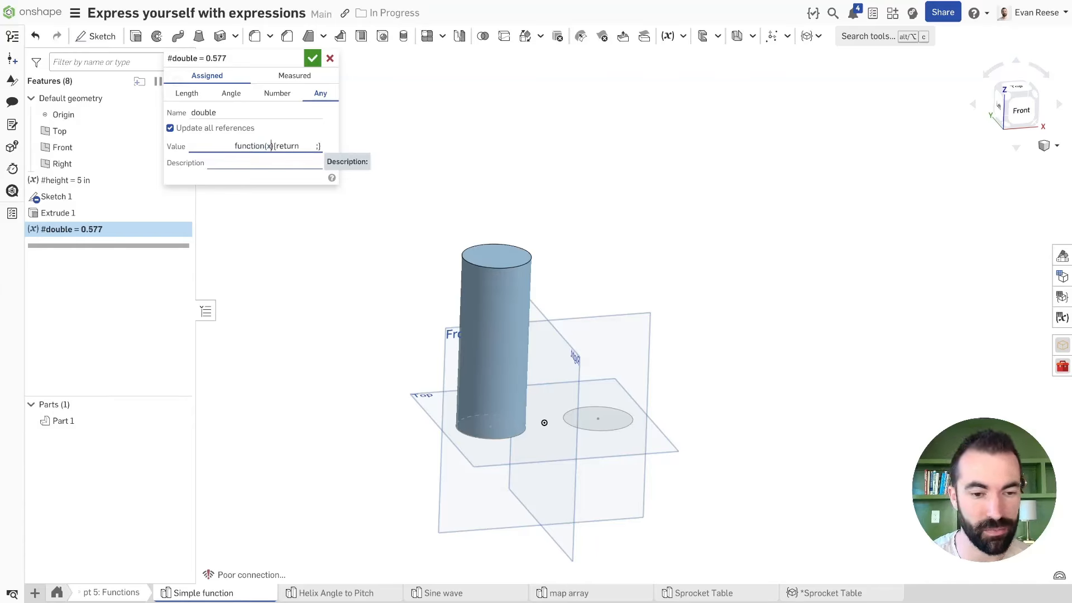
Make the function return x * 2, remove the extra spaces before the semicolon, and accept the double variable.
key(Right)
key(Right)
key(Right)
key(Right)
key(Right)
key(Right)
key(Right)
key(Right)
key(Right)
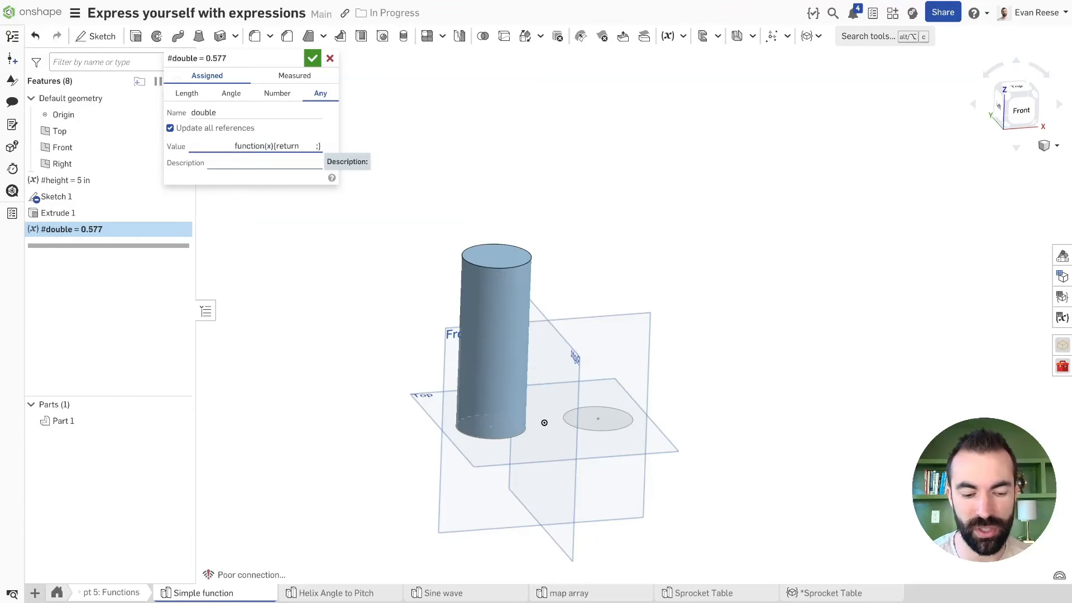
text(x *2)
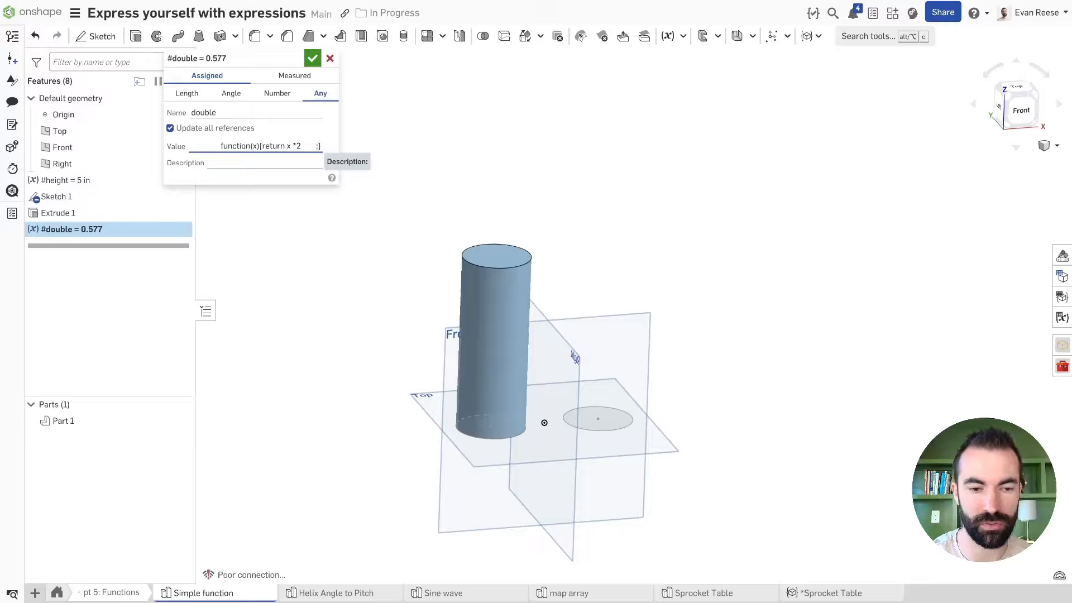
key(Left)
key(Right)
key(shift+Right)
key(shift+Right)
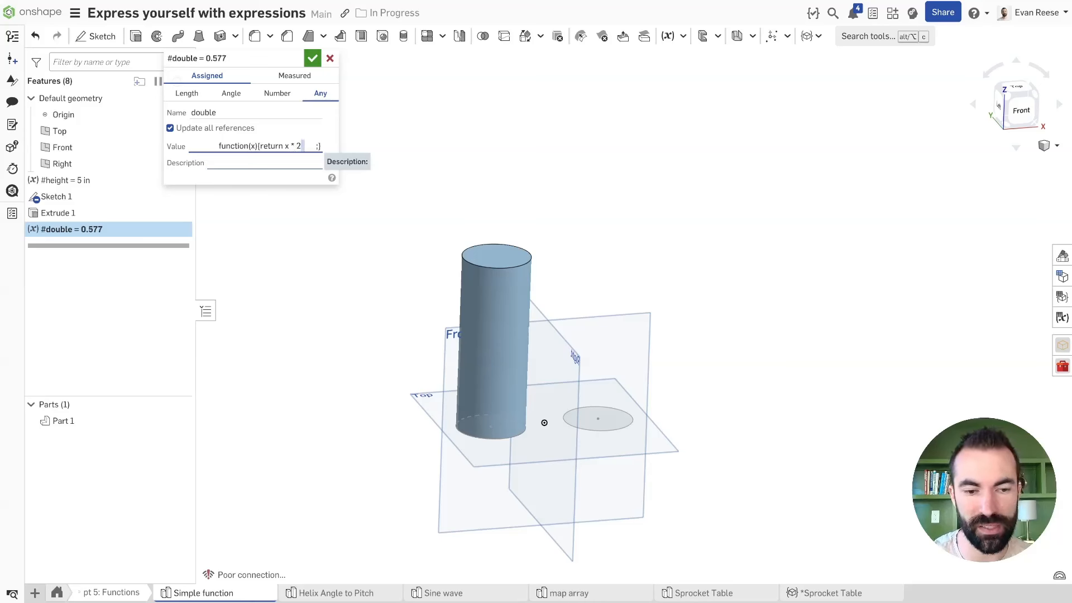
key(shift+Right)
key(shift+Right)
key(shift+Right)
key(BackSpace)
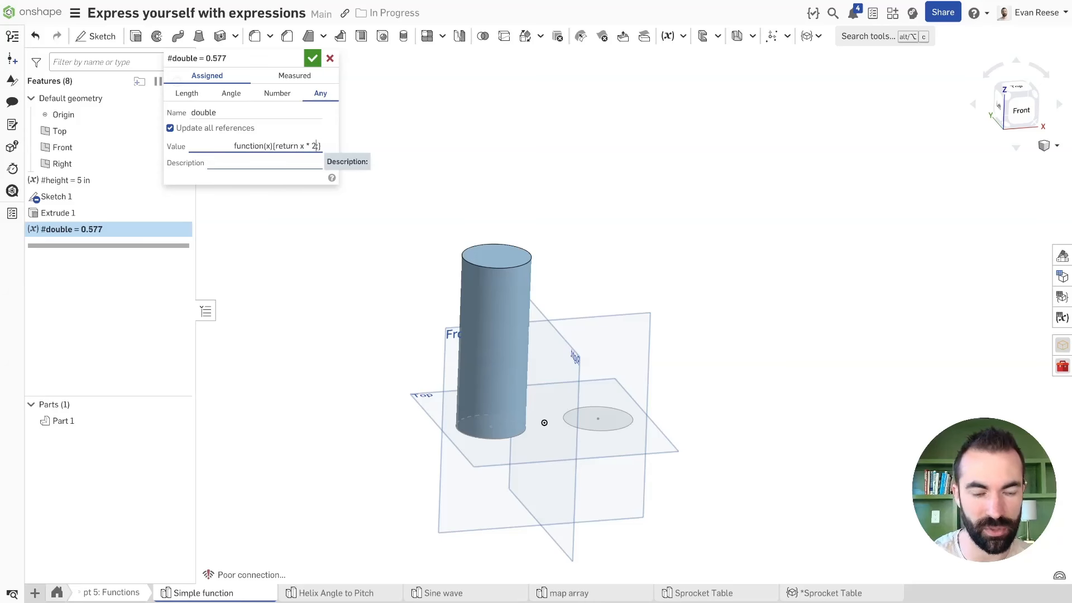
click(313, 58)
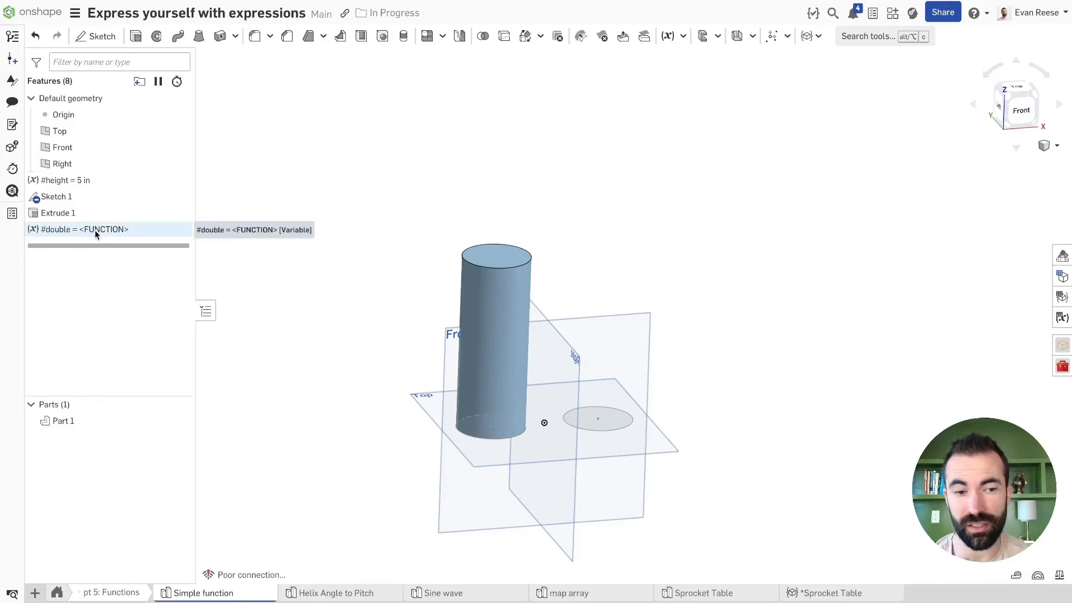
Copy the double variable's expression function(x){return x * 2;} into its description and accept the variable.
double_click(140, 230)
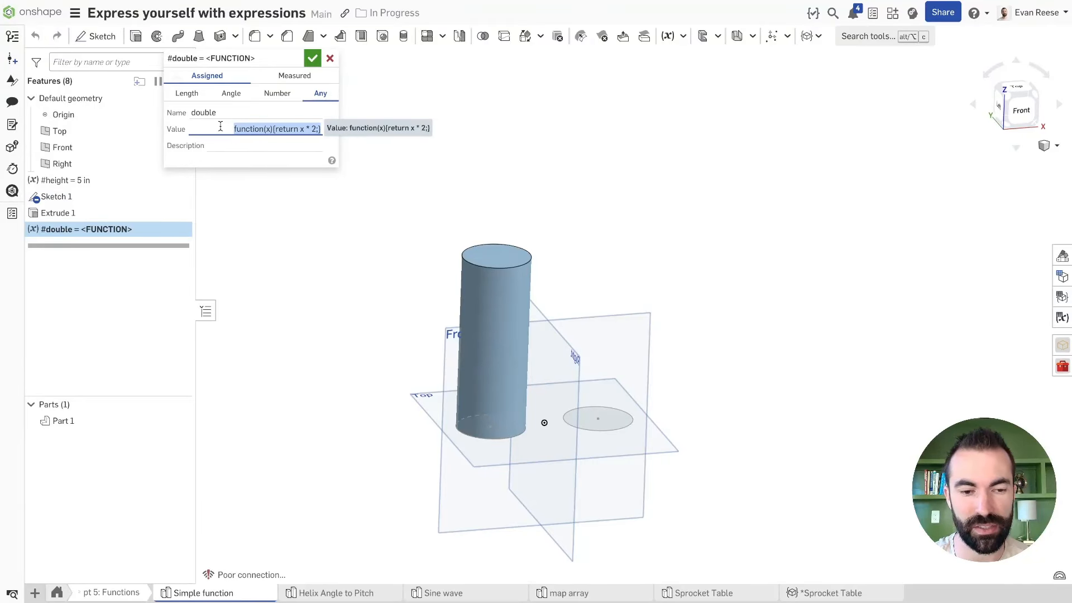
click(315, 128)
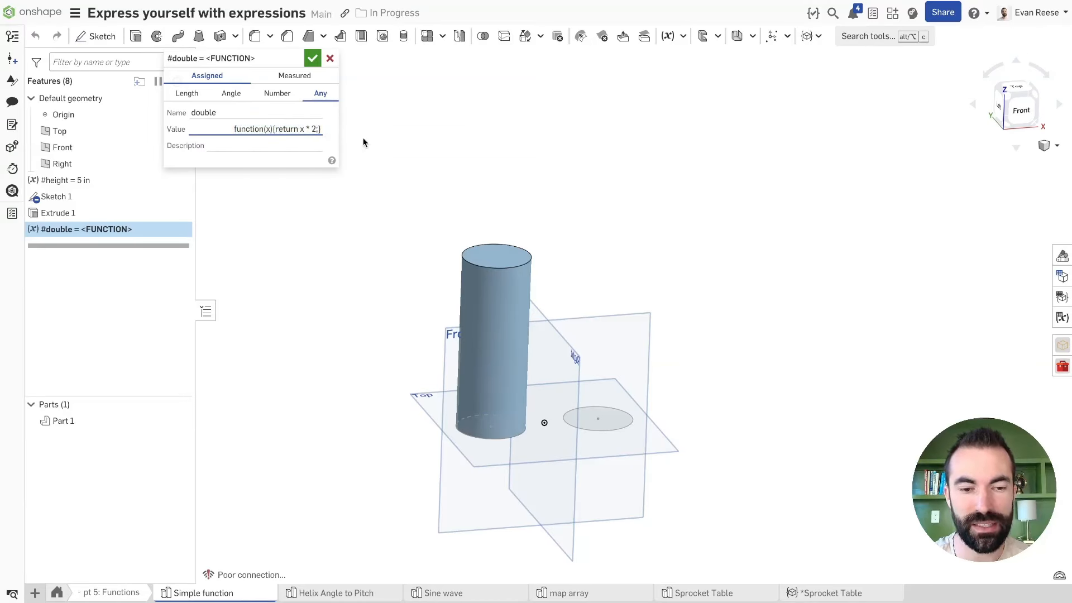
key(shift+Left)
key(shift+Left)
key(shift+Left)
key(shift+Left)
key(shift+Left)
key(shift+Left)
key(shift+Left)
key(shift+Left)
key(shift+Left)
key(shift+Left)
key(shift+Left)
key(shift+Left)
key(super+Left)
key(super+a)
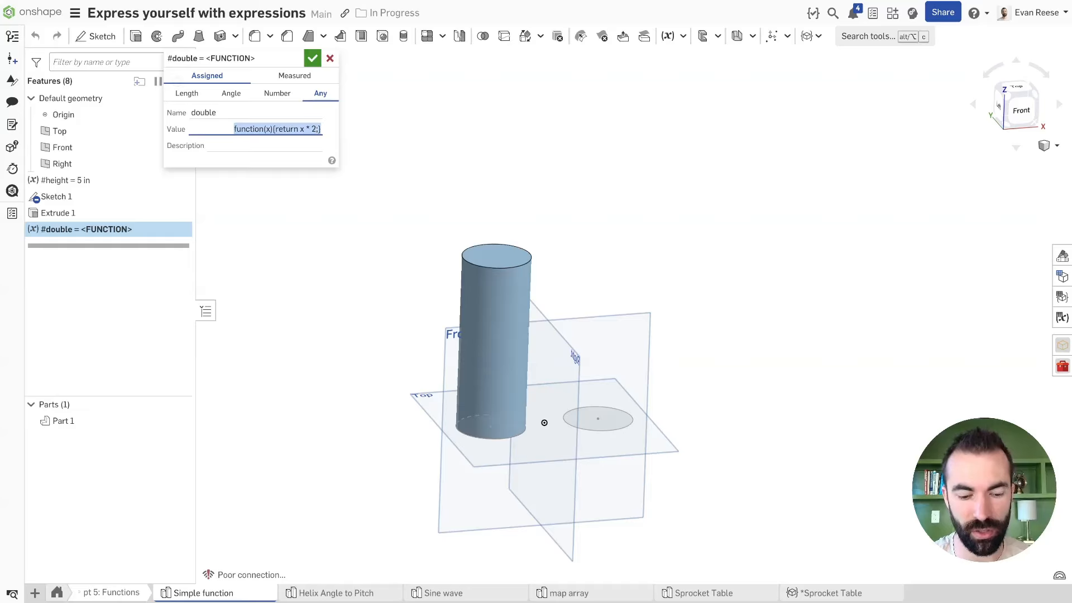
key(super+c)
click(280, 146)
key(super+v)
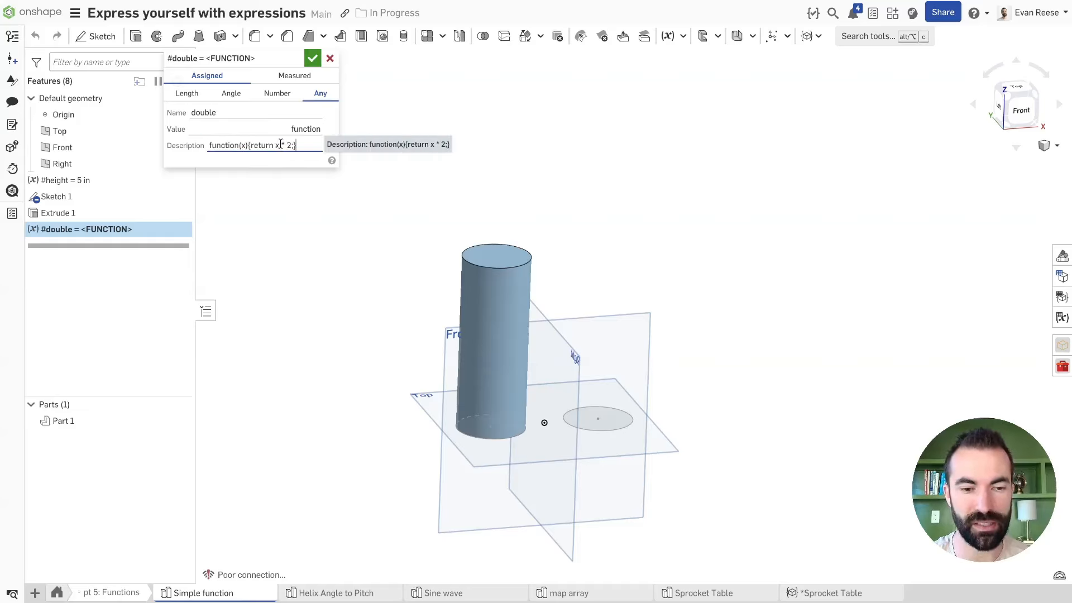
click(313, 58)
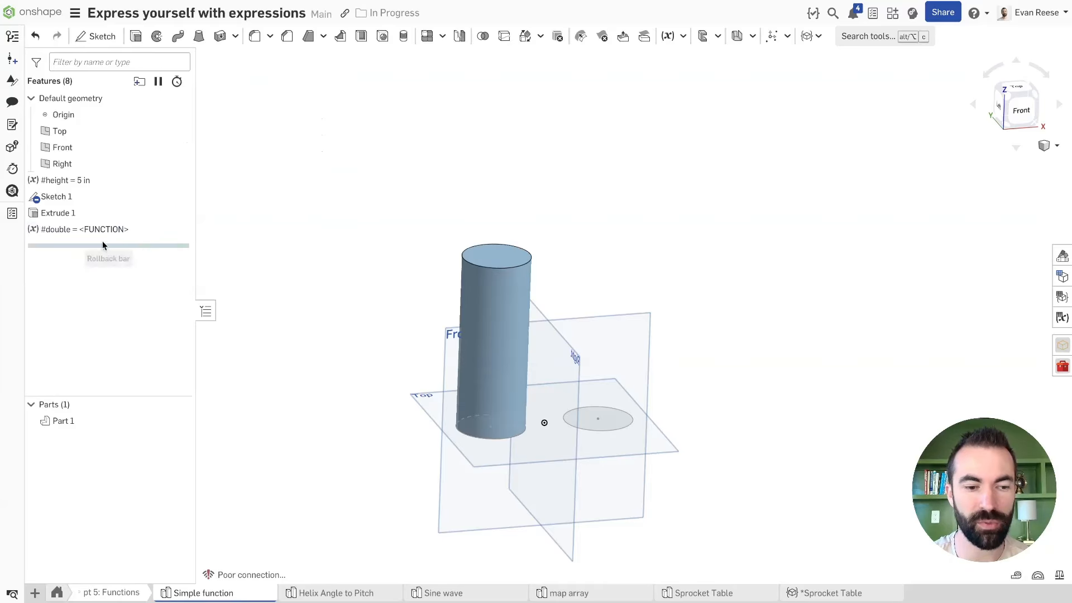
Review the double variable's function expression and matching description, then check which feature the existing cylinder comes from.
mouse_move(102, 233)
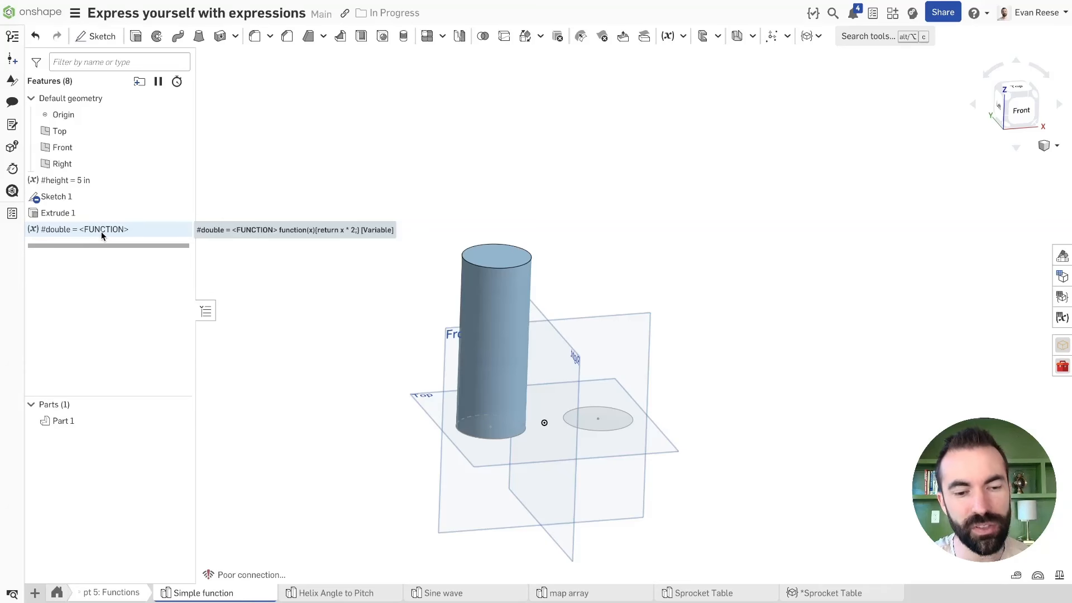
double_click(72, 232)
triple_click(237, 145)
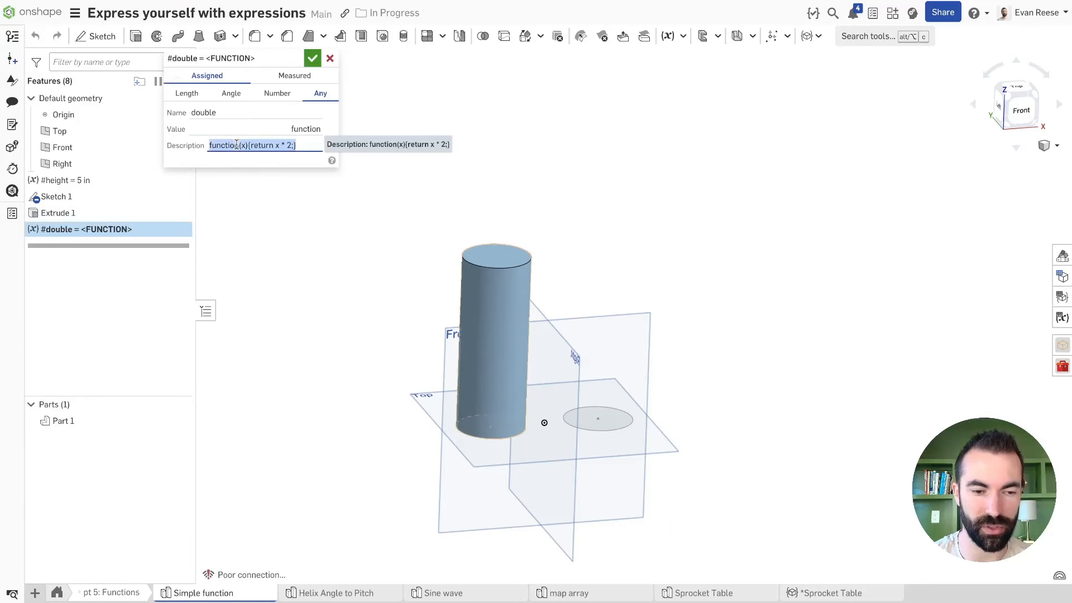
click(241, 126)
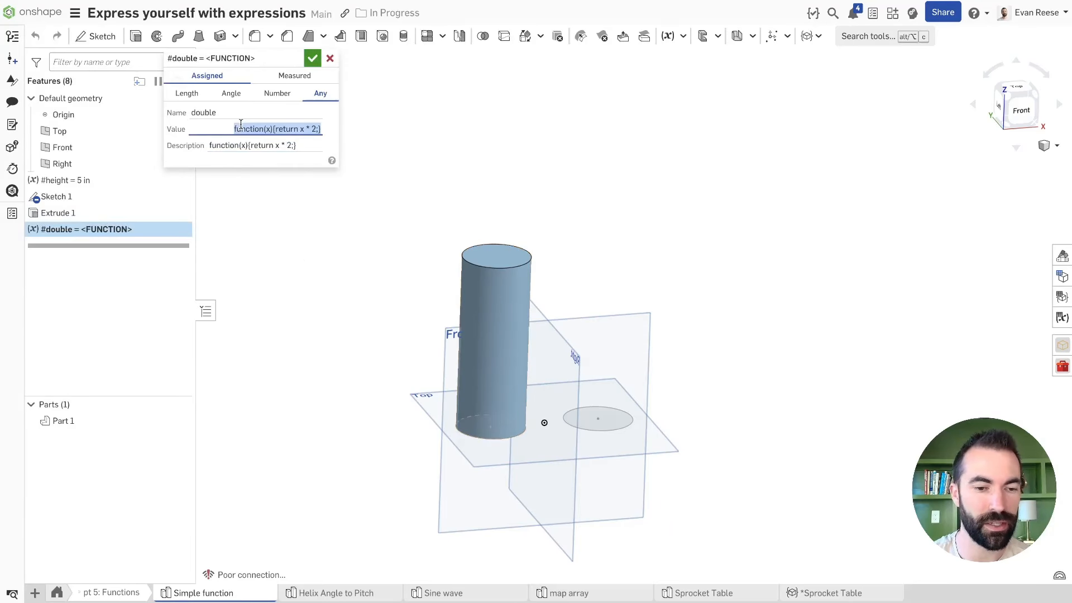
click(312, 58)
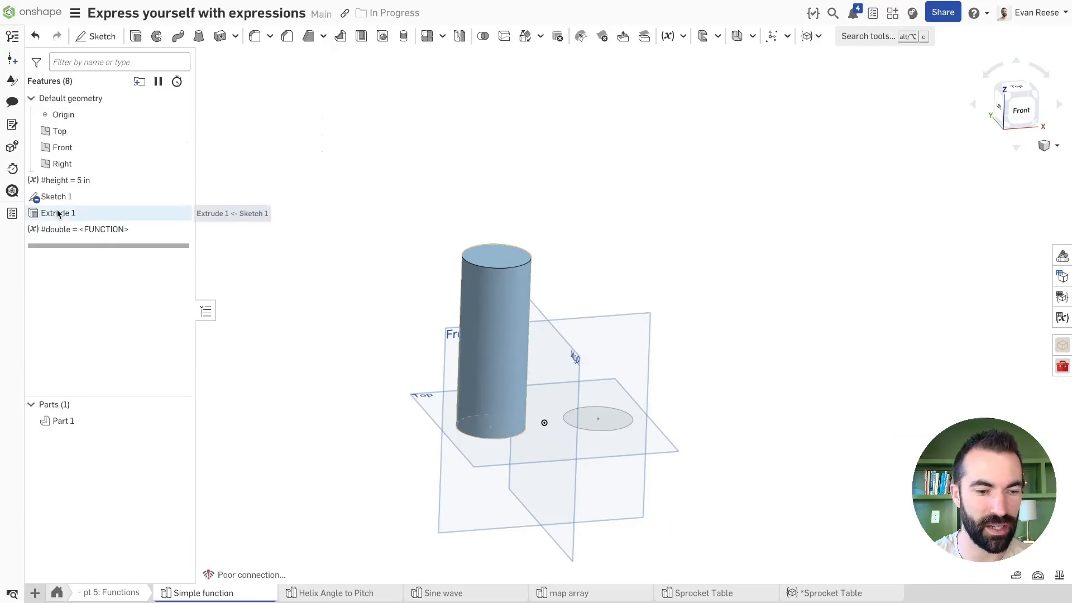
click(495, 295)
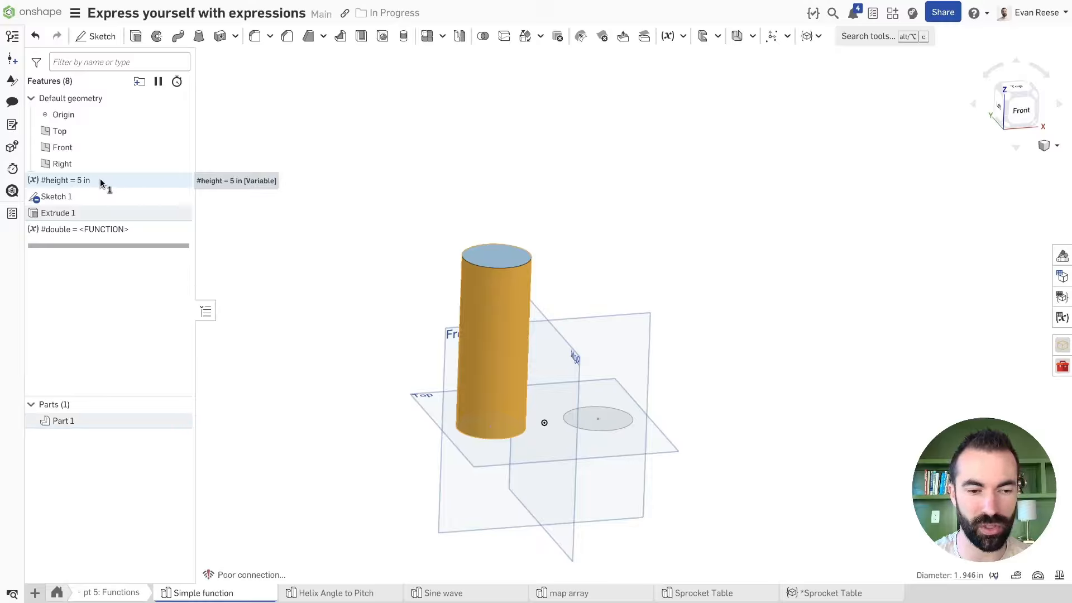
click(322, 164)
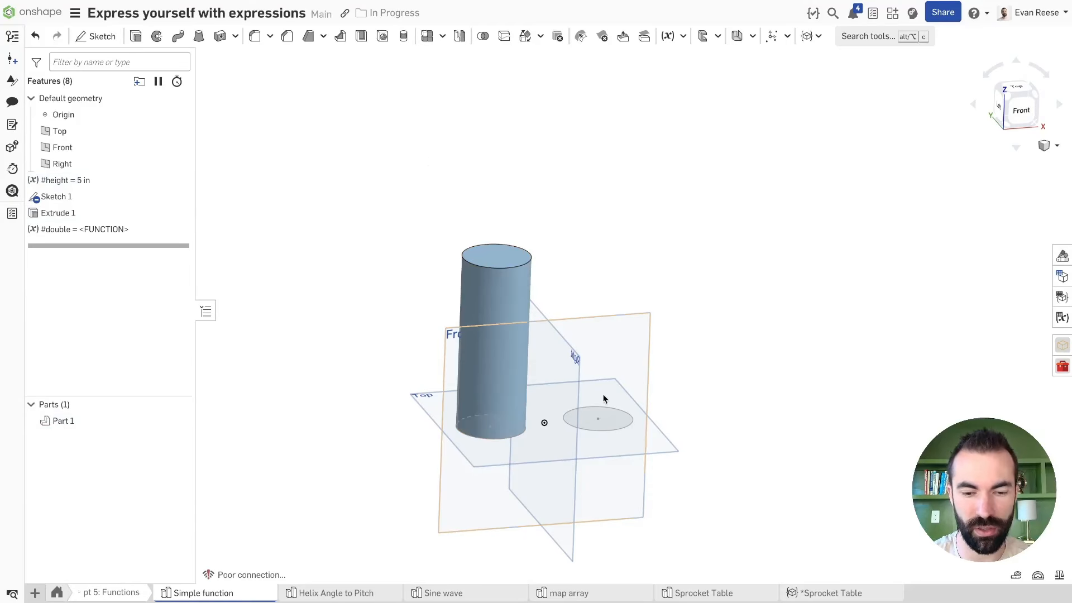
Extrude the remaining circle of Sketch 1 as a new solid, with the custom function #double() as its blind depth.
key(shift+e)
click(598, 425)
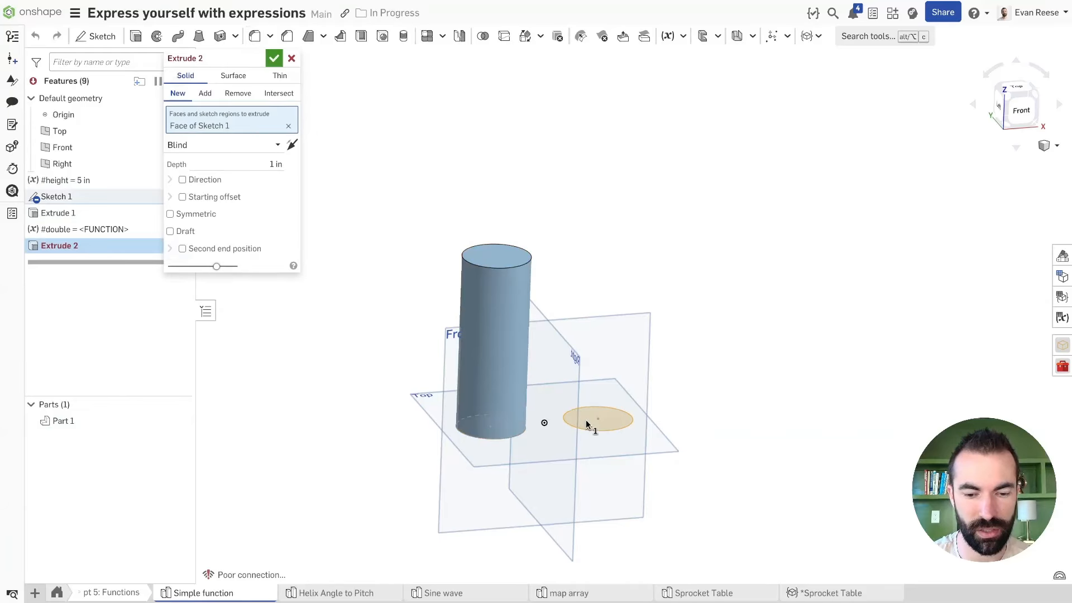
click(249, 162)
text(dou)
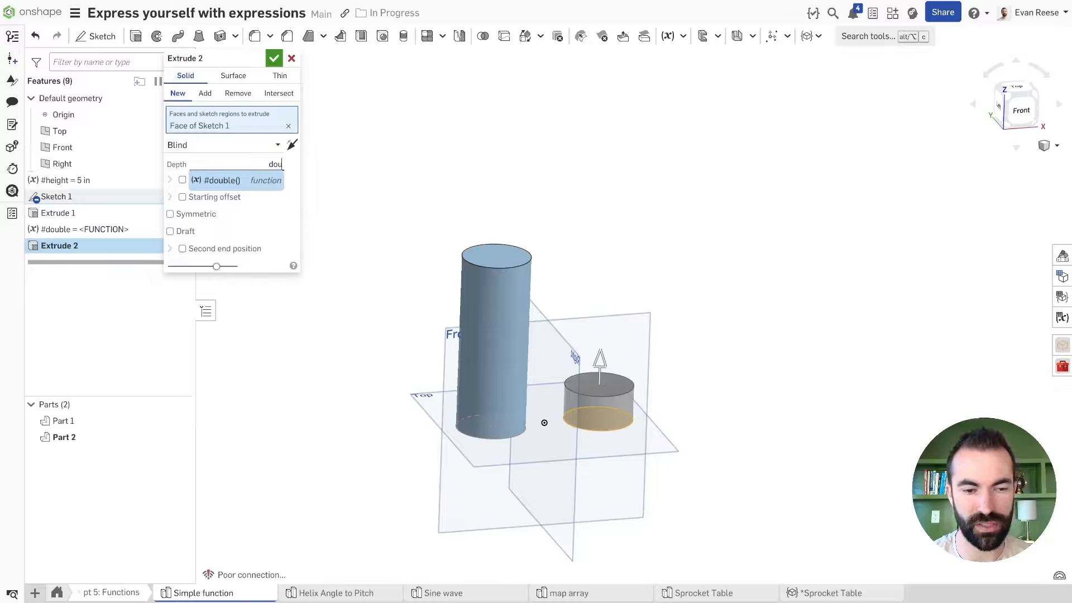
key(Return)
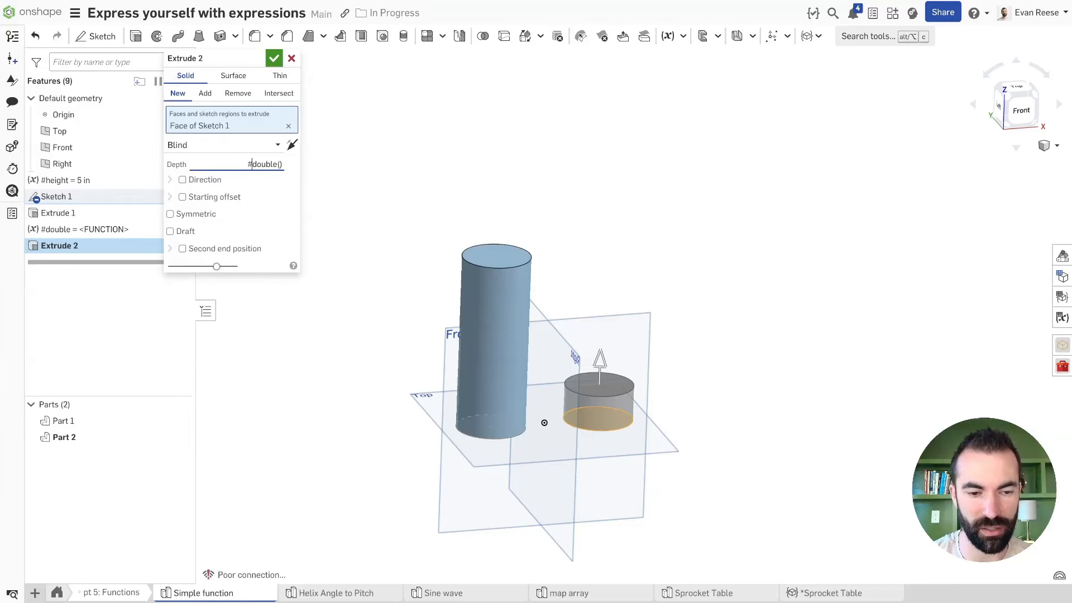
Pass #height as the function's argument so the extrude depth reads #double(#height), and accept the extrude.
key(shift+Left)
key(Right)
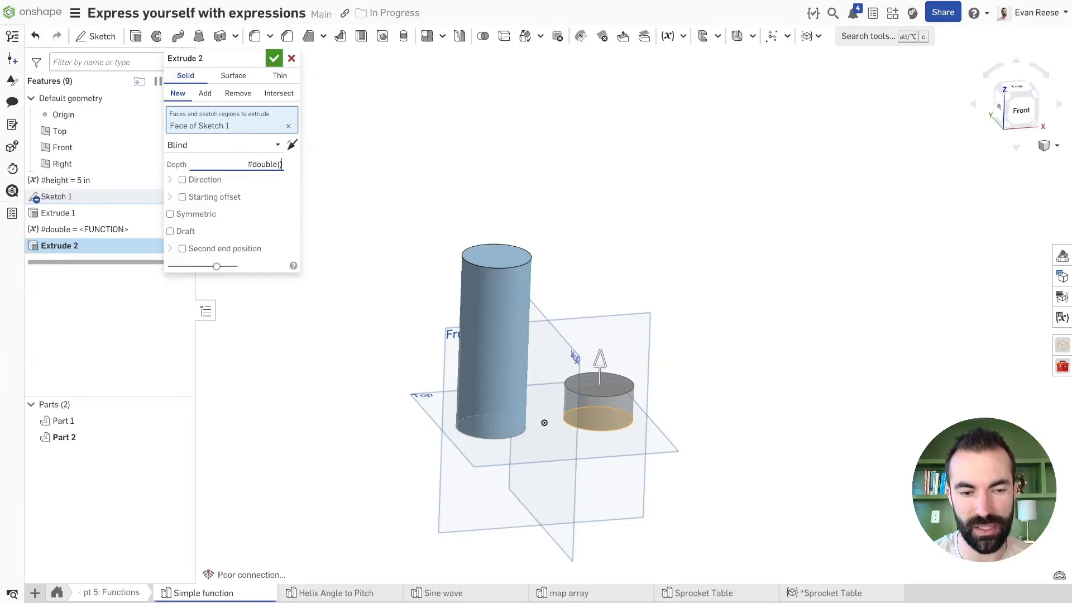
key(shift+Left)
key(shift+Left)
key(Right)
key(Left)
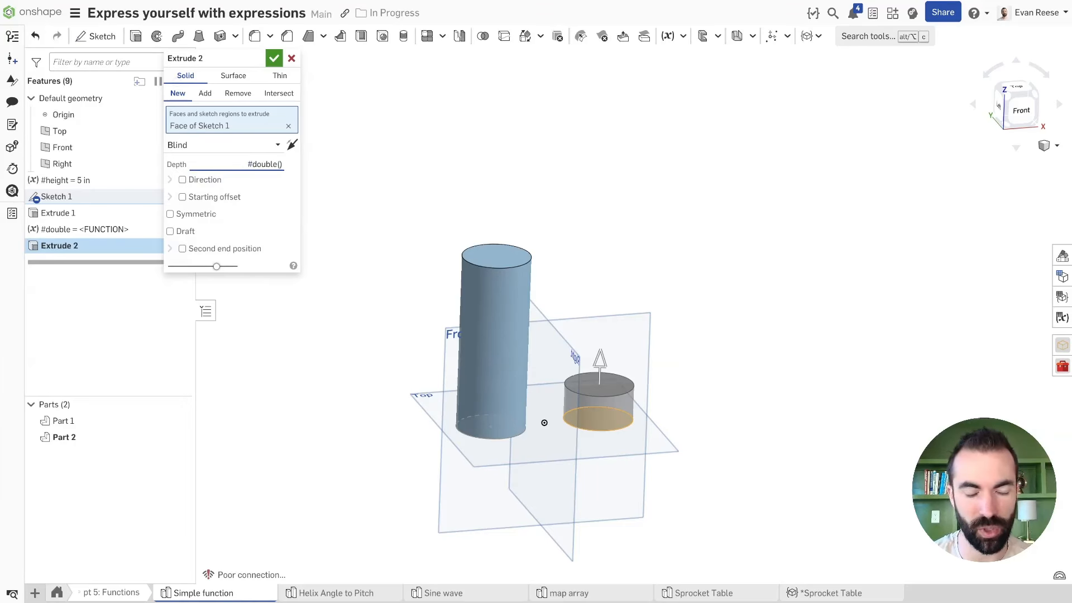
text(#height)
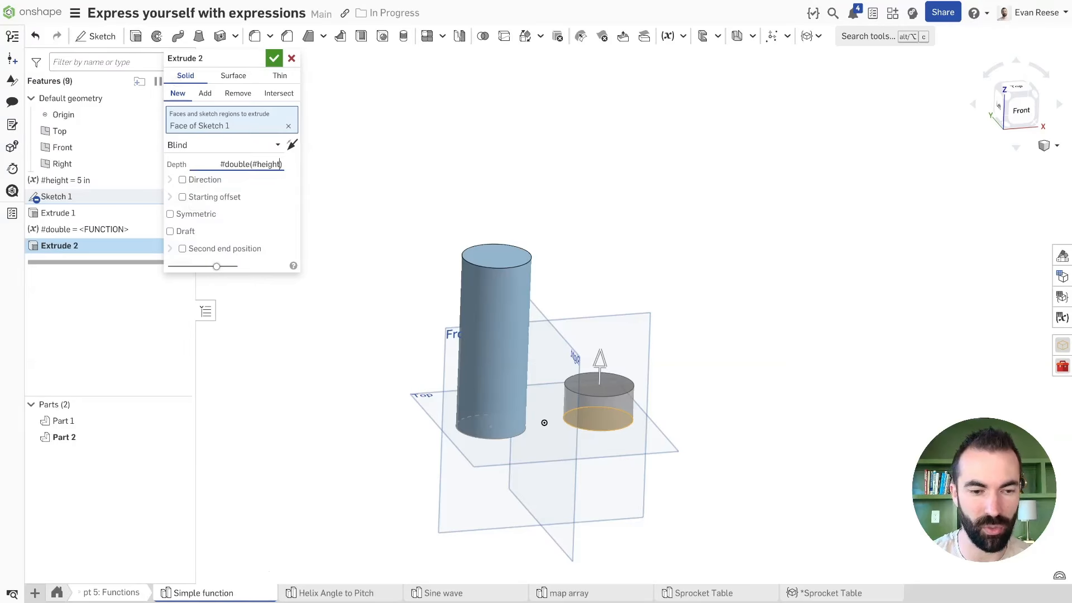
key(Return)
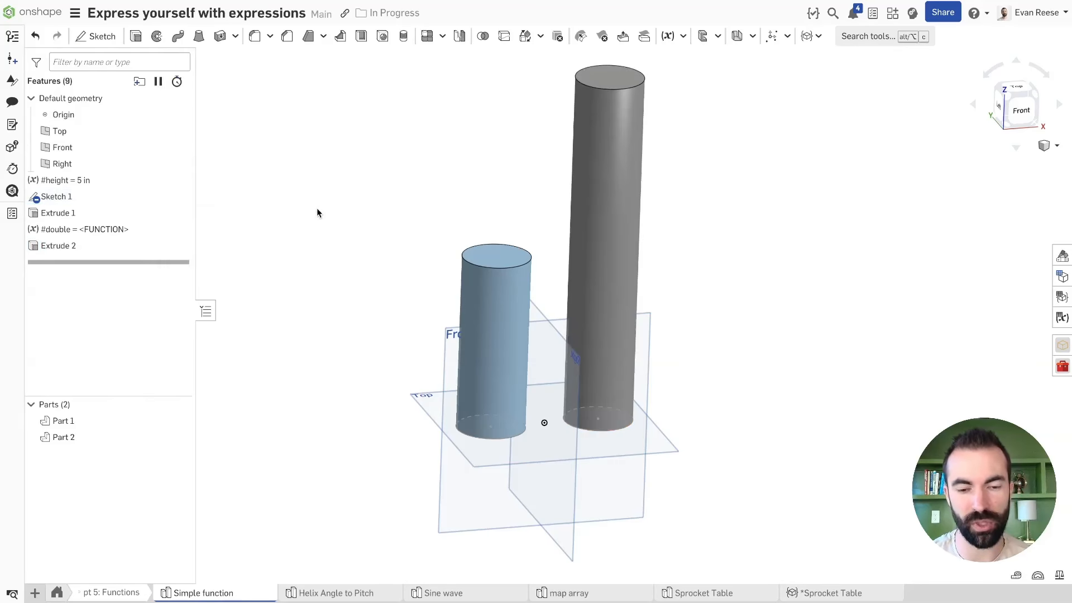
Edit the double variable's value to function(x){return x * PI;} and accept the change.
scroll(337, 246, down, 2)
middle_drag(332, 244, 266, 258)
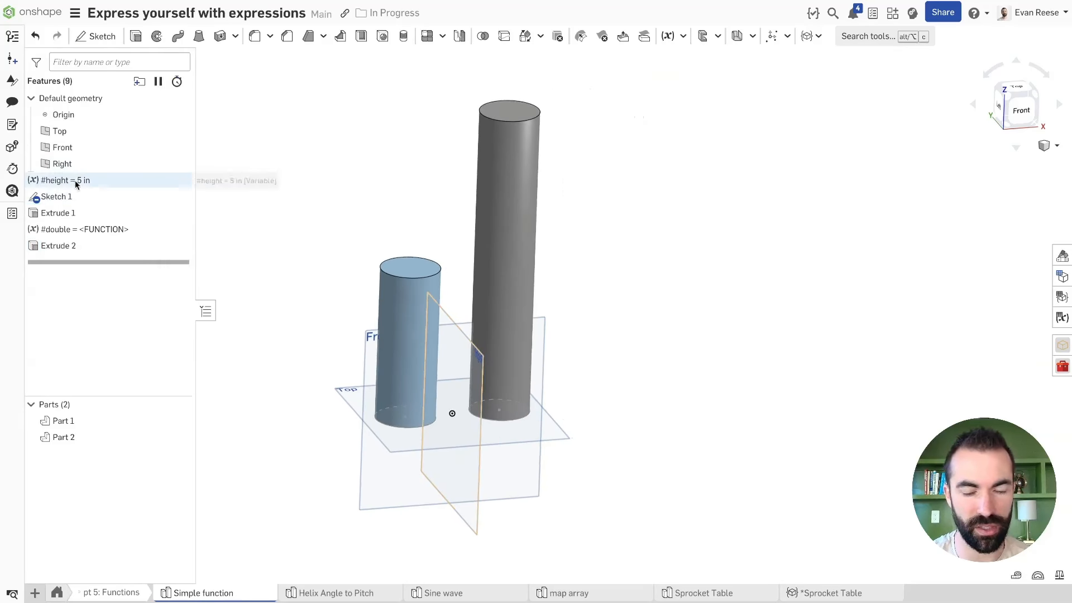
click(73, 229)
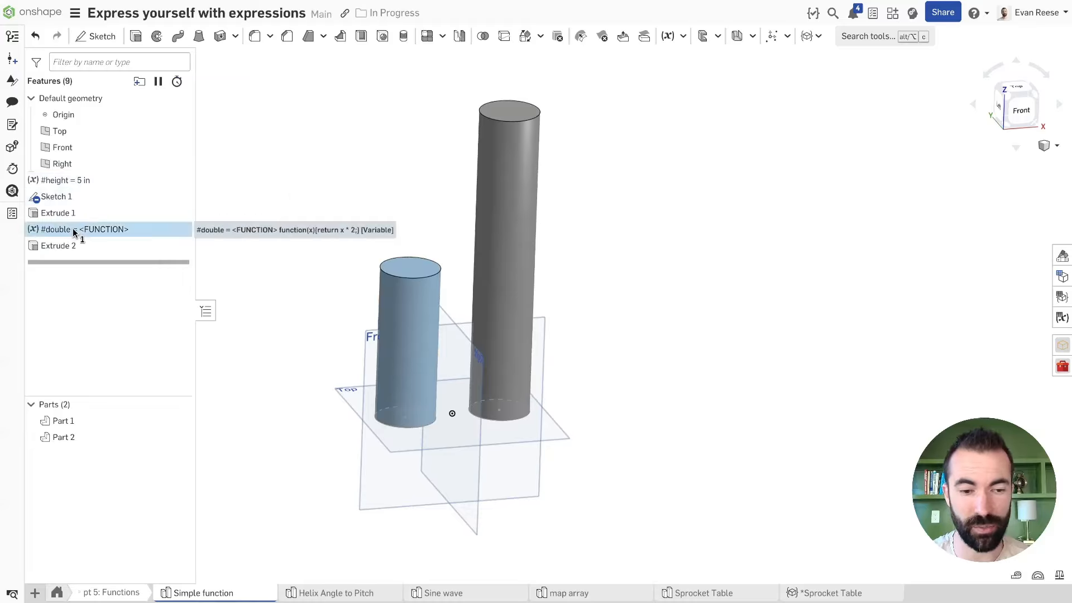
double_click(72, 229)
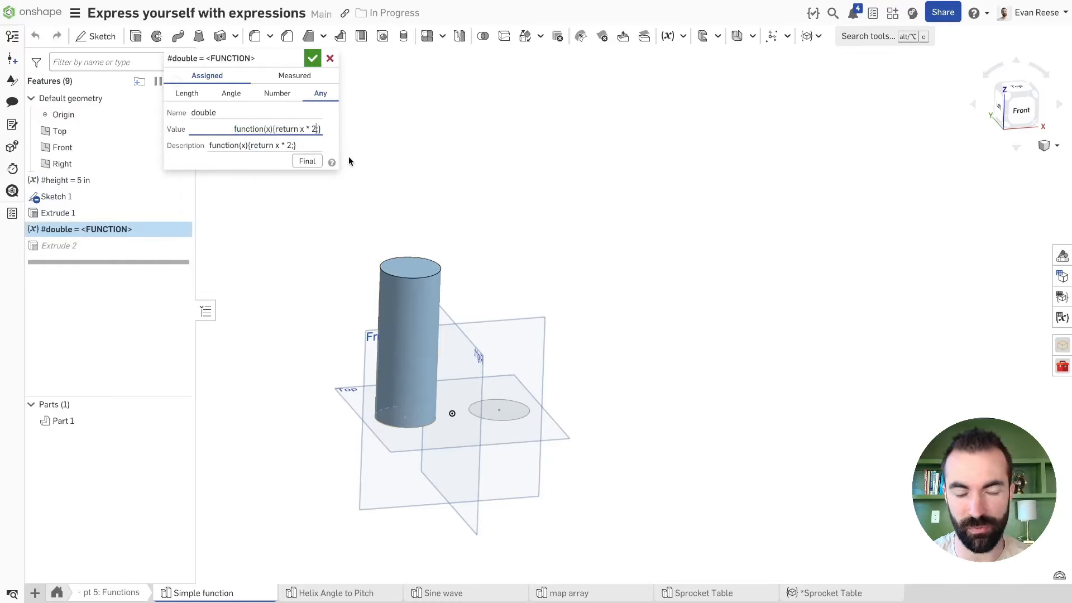
key(Left)
key(Left)
key(BackSpace)
text(PI)
key(Return)
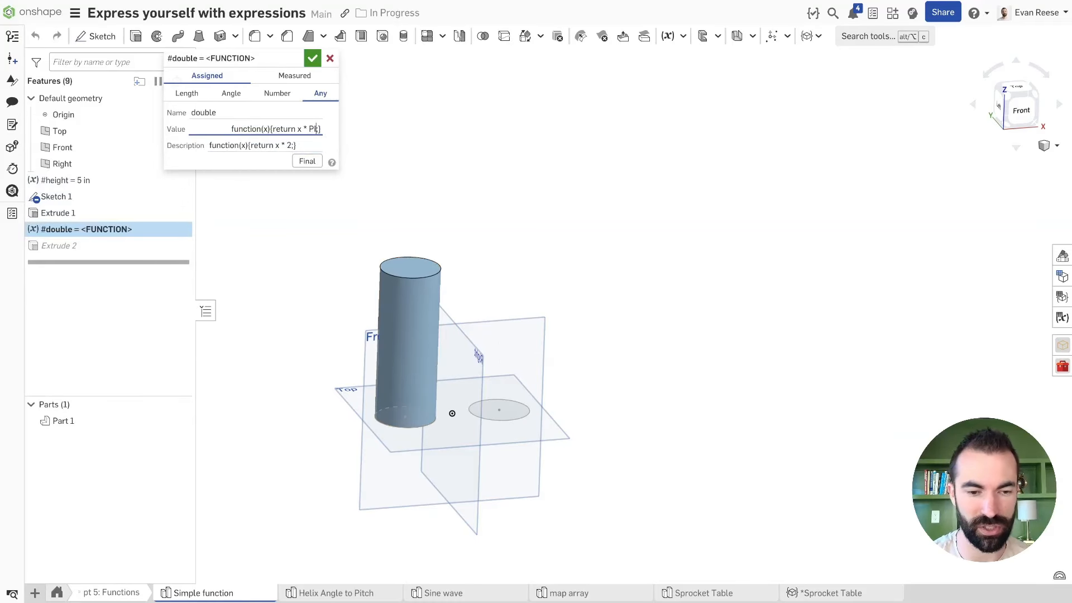
key(Return)
scroll(357, 276, down, 5)
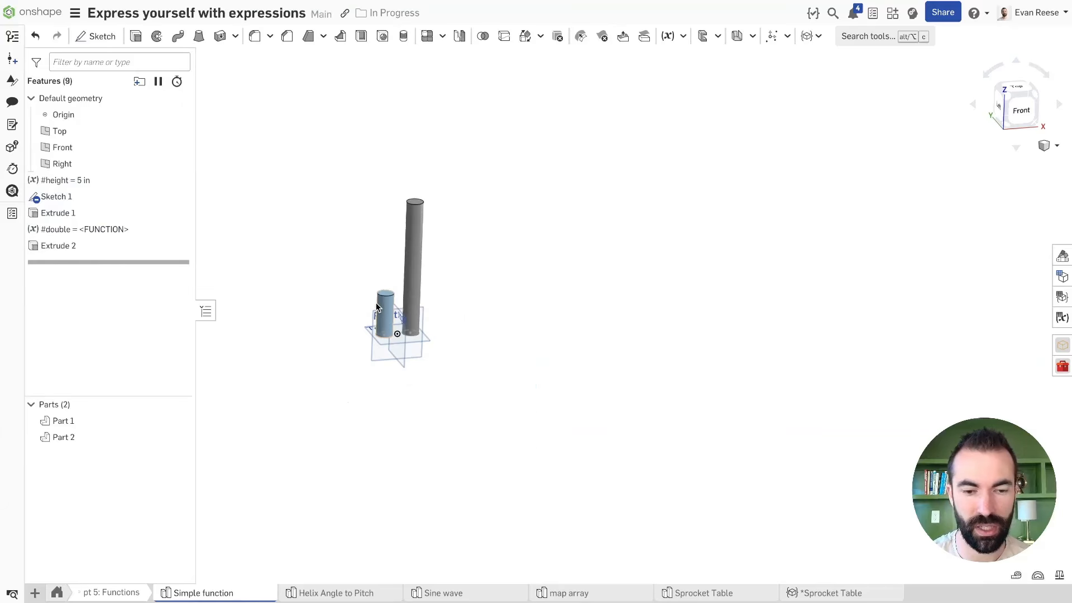
scroll(357, 273, up, 3)
right_drag(357, 272, 351, 262)
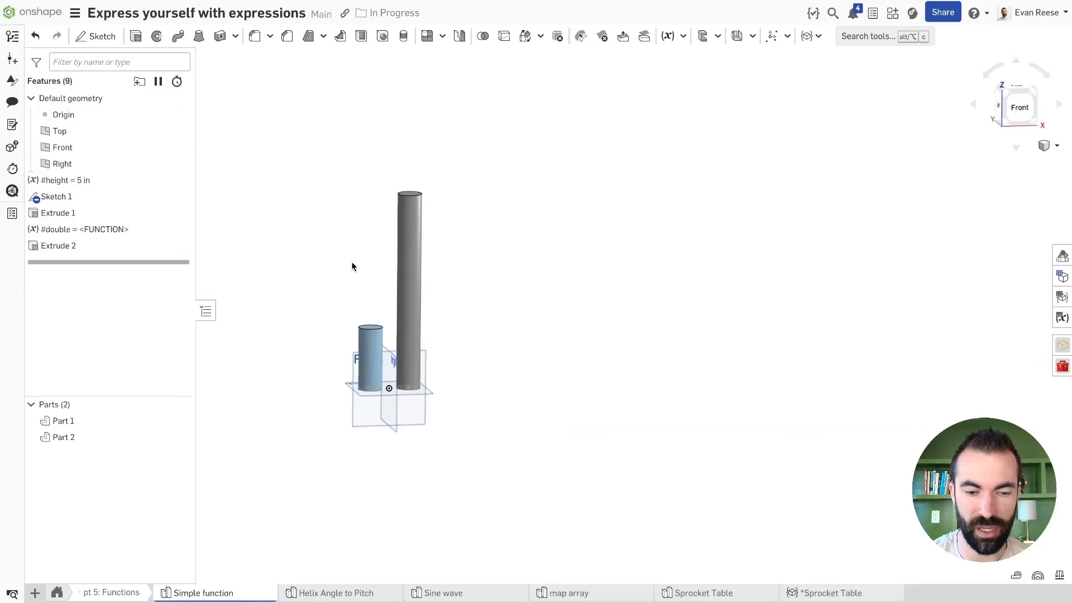
right_drag(322, 144, 324, 155)
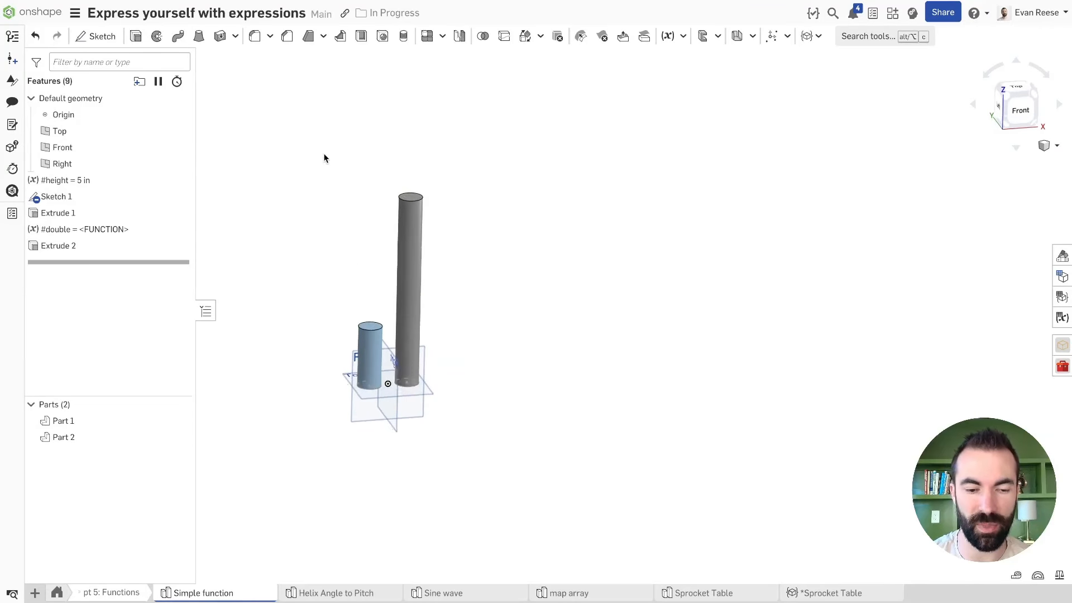
right_drag(310, 235, 309, 230)
scroll(309, 234, up, 3)
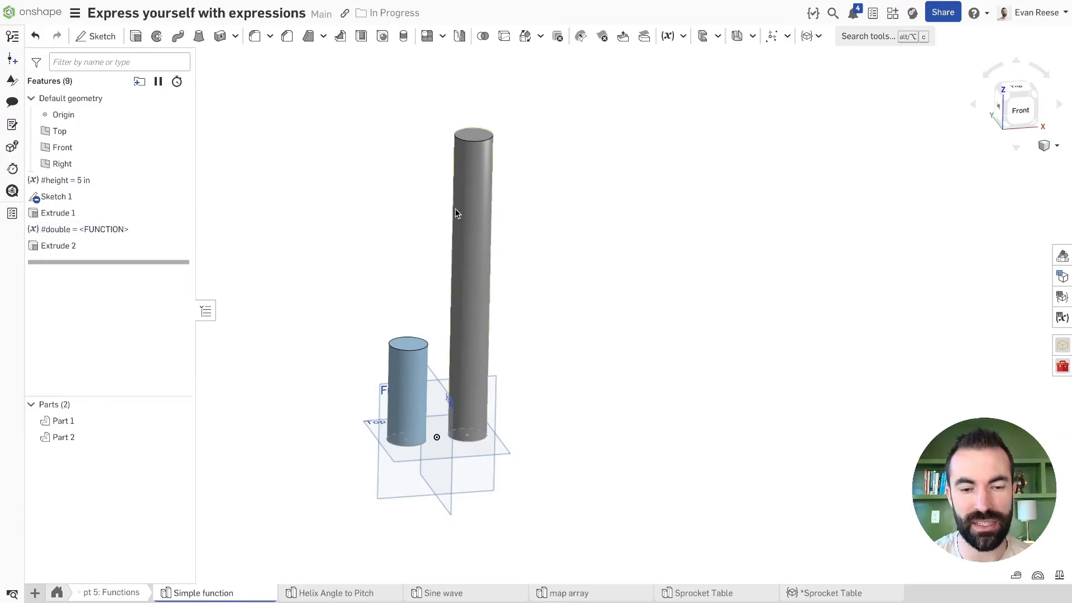
Reopen the double variable, examine the returned expression x * PI in its function, and close its settings.
double_click(76, 227)
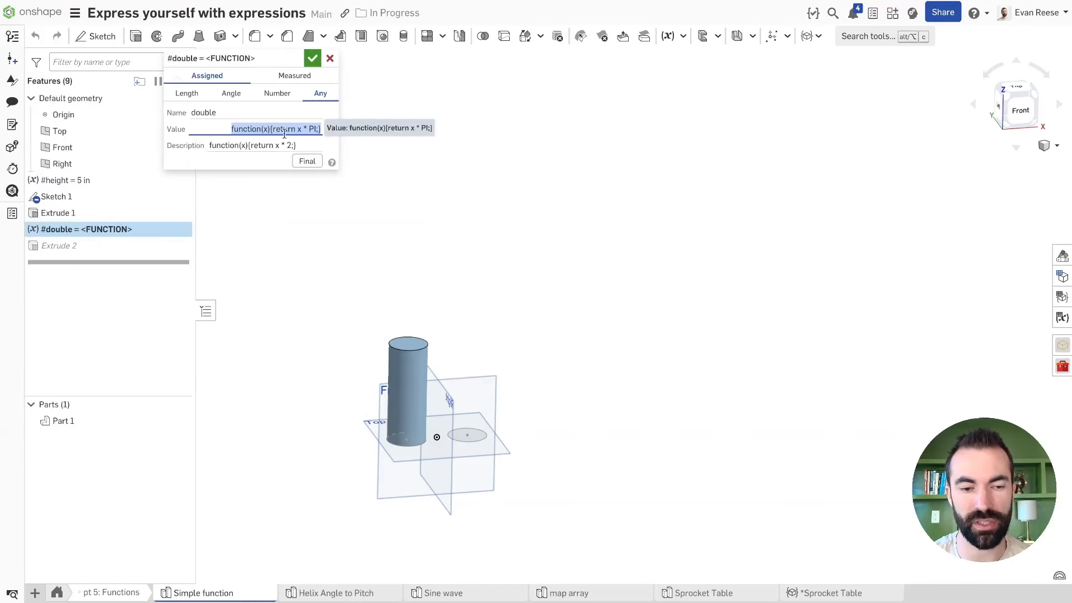
click(316, 127)
key(shift+Left)
key(shift+Left)
key(shift+Left)
key(shift+Left)
key(shift+Left)
key(shift+Left)
key(shift+Left)
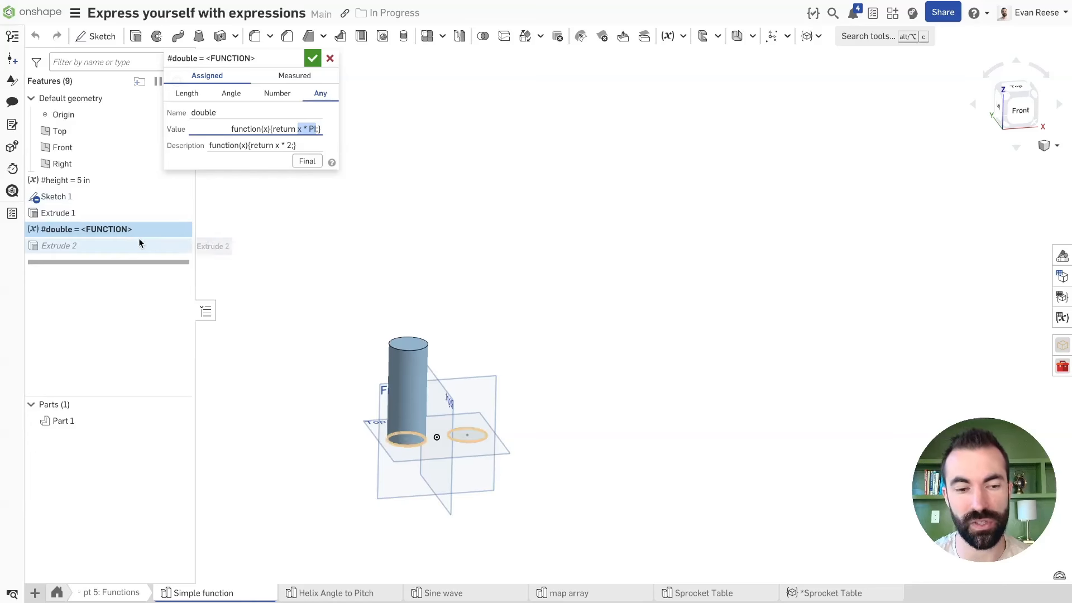
click(261, 254)
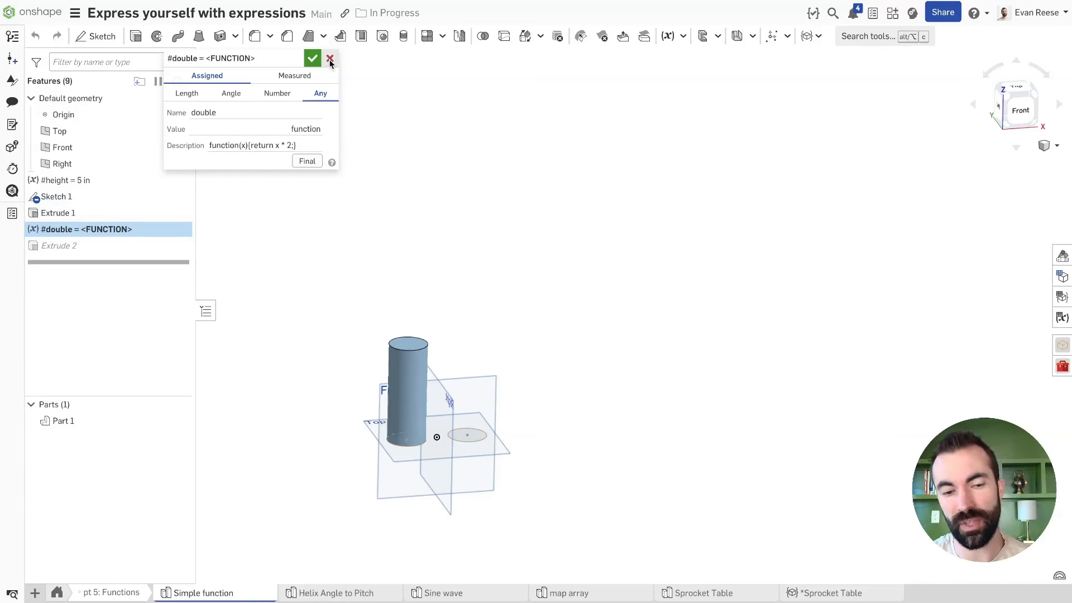
click(313, 57)
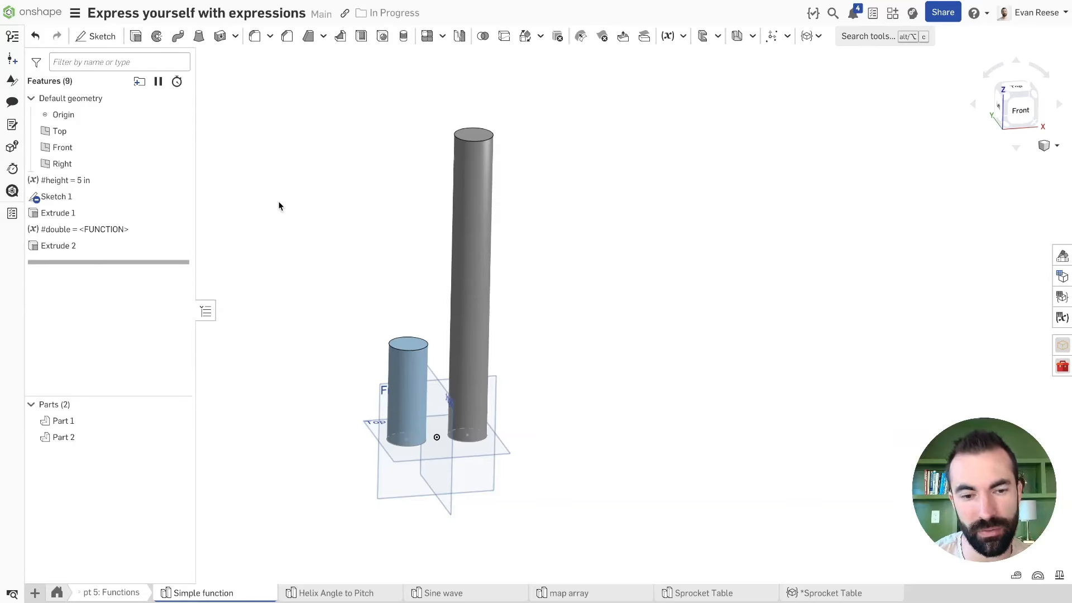
Create a Variable Studio in the document and look over its variable table.
click(34, 593)
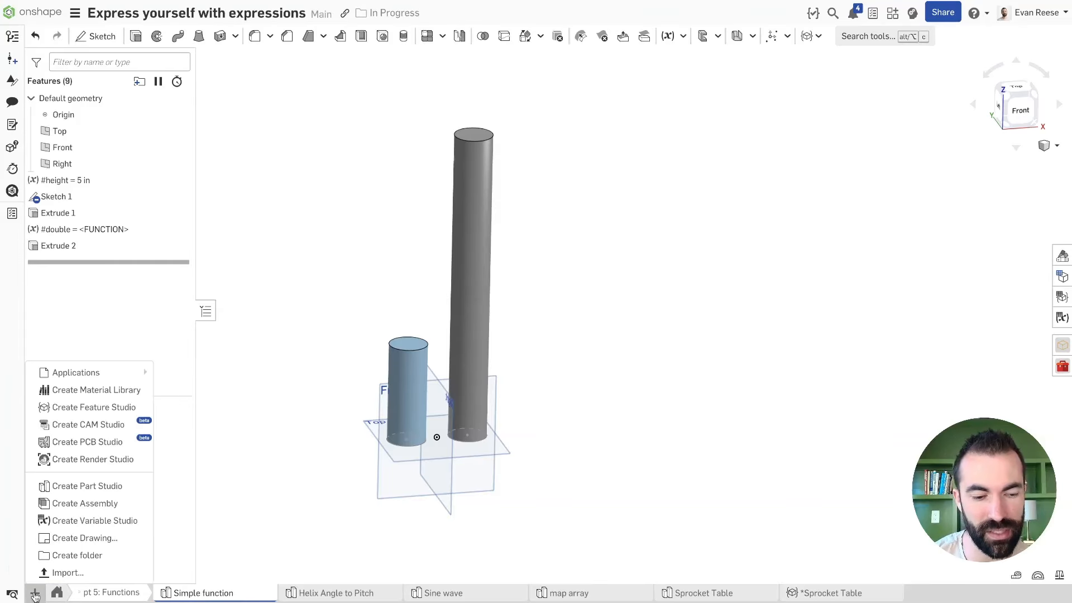
click(85, 519)
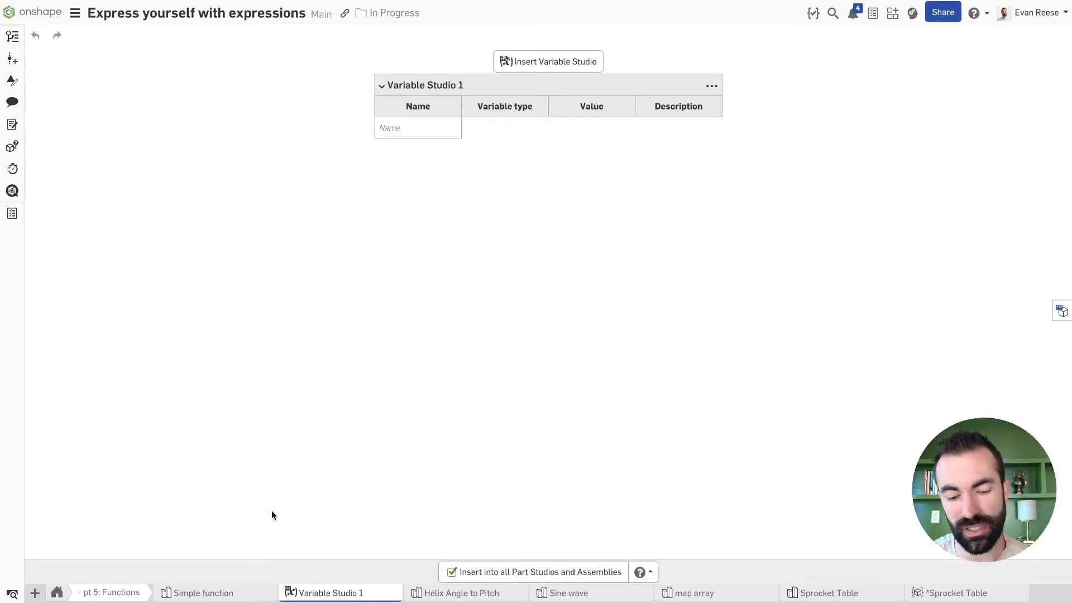
click(211, 594)
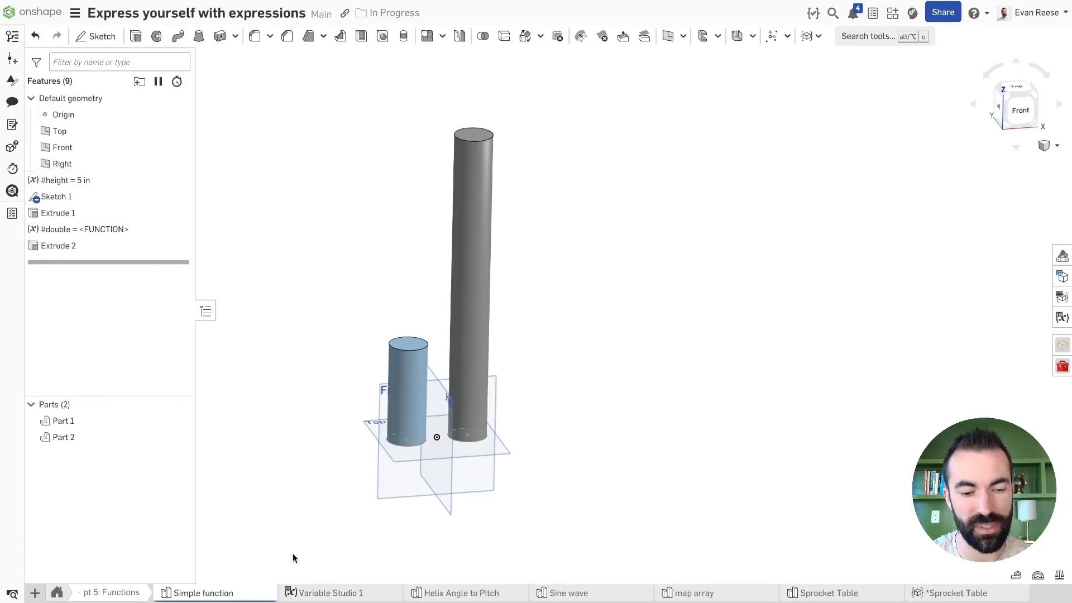
click(328, 594)
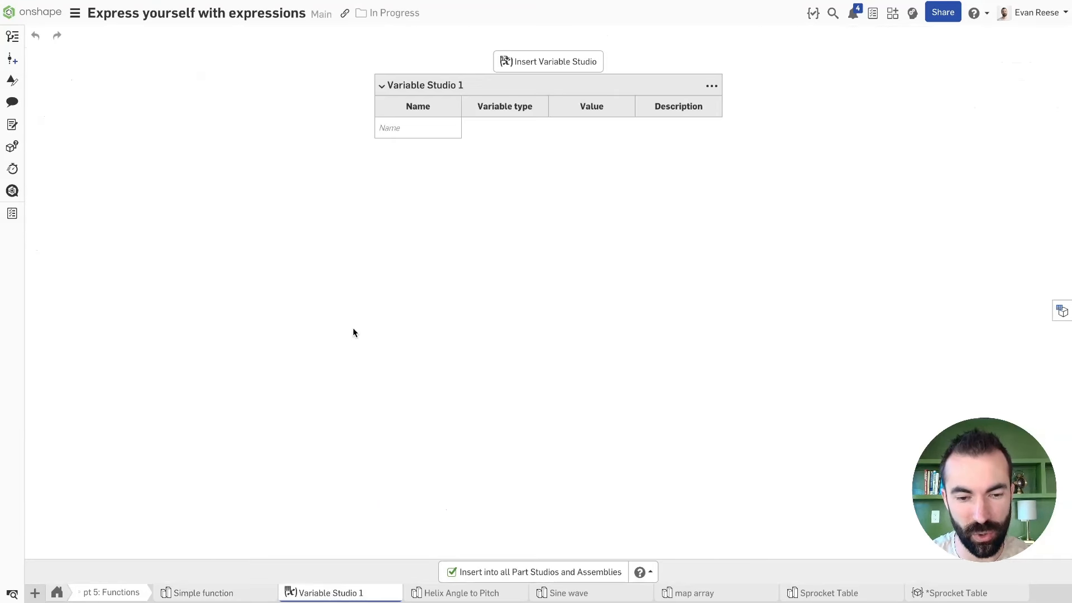
click(435, 123)
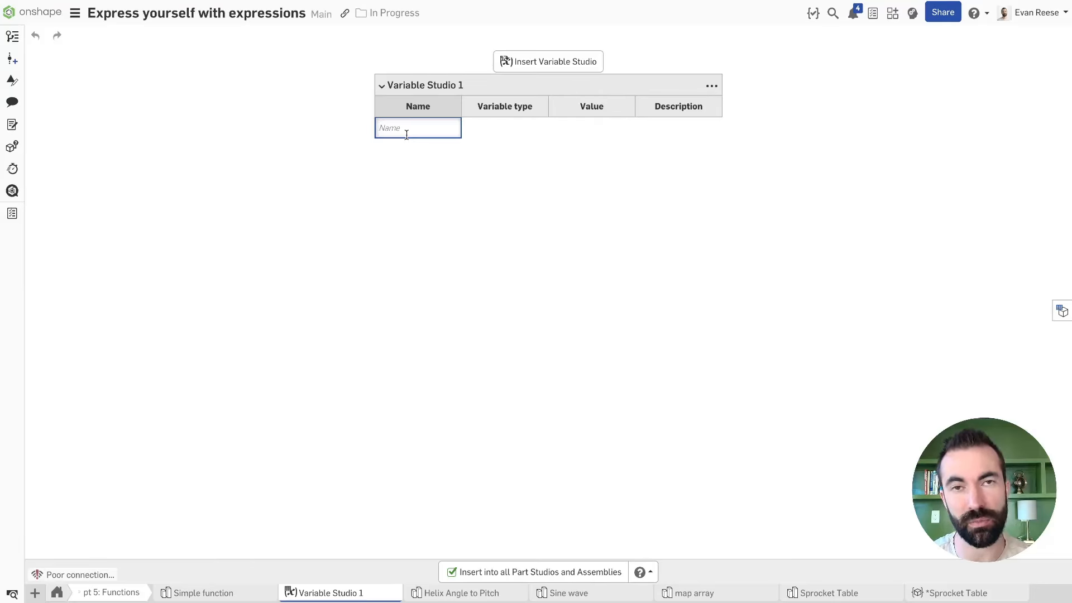
click(400, 191)
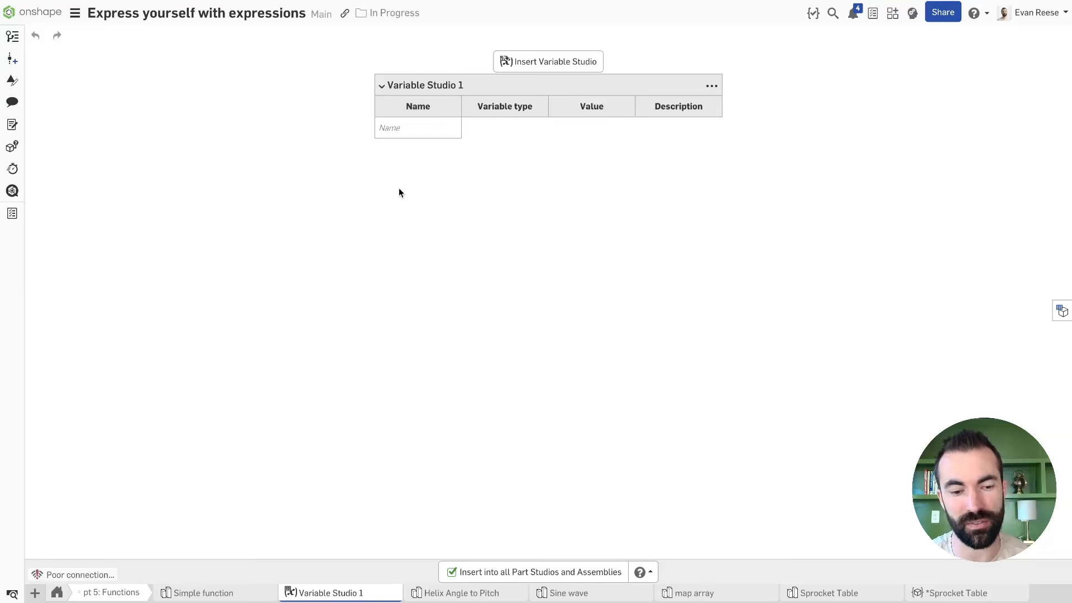
Compare the Simple function Part Studio with the new Variable Studio, finishing back in Simple function.
click(227, 593)
right_drag(358, 282, 358, 273)
middle_drag(358, 274, 405, 273)
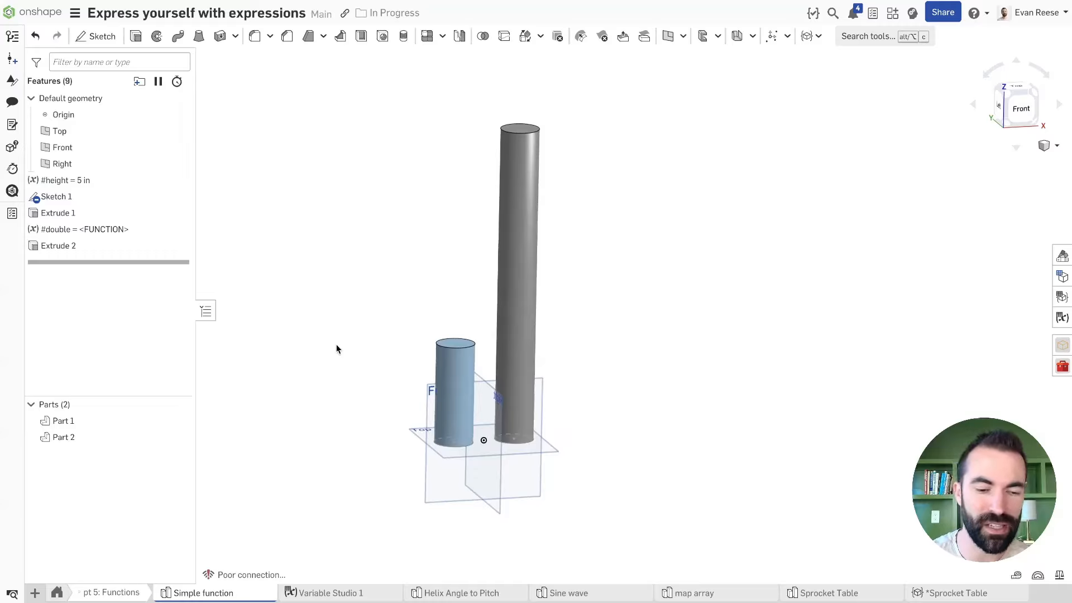
click(349, 592)
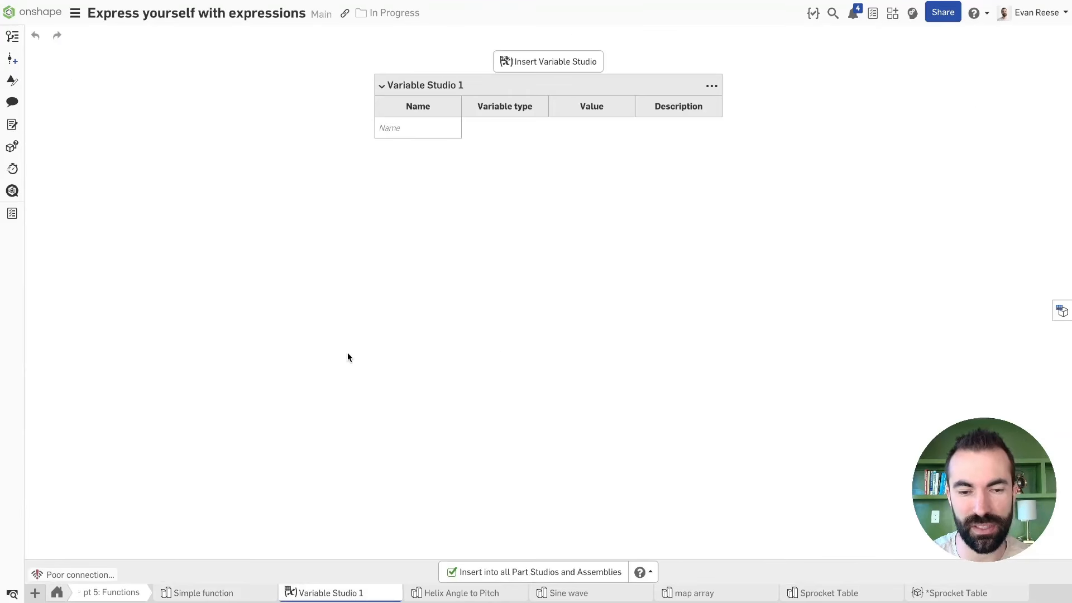
click(224, 593)
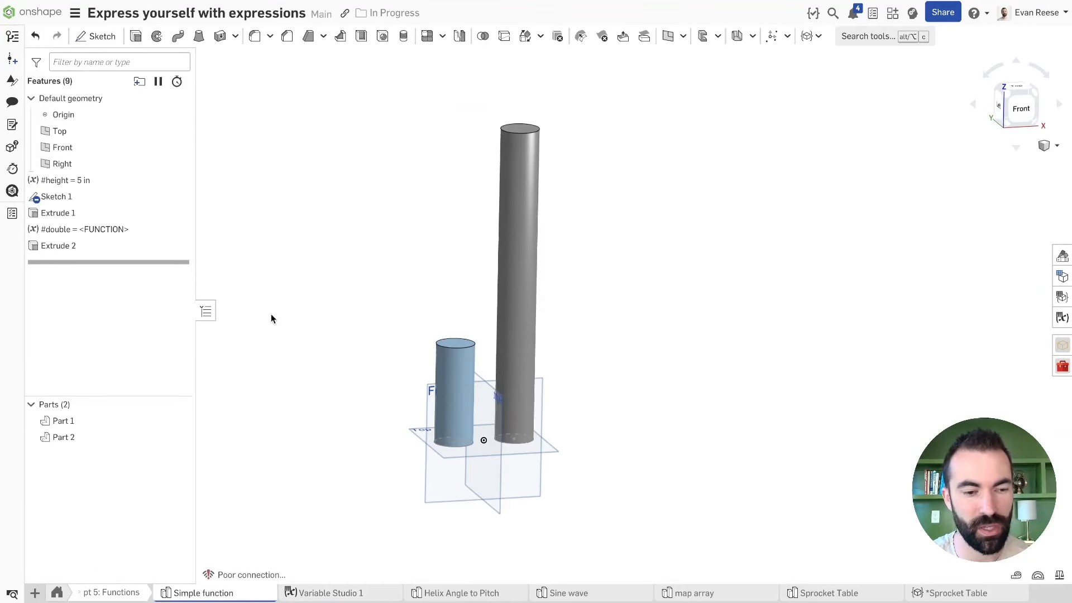
mouse_move(270, 306)
right_down()
mouse_move(282, 304)
mouse_move(277, 317)
right_up()
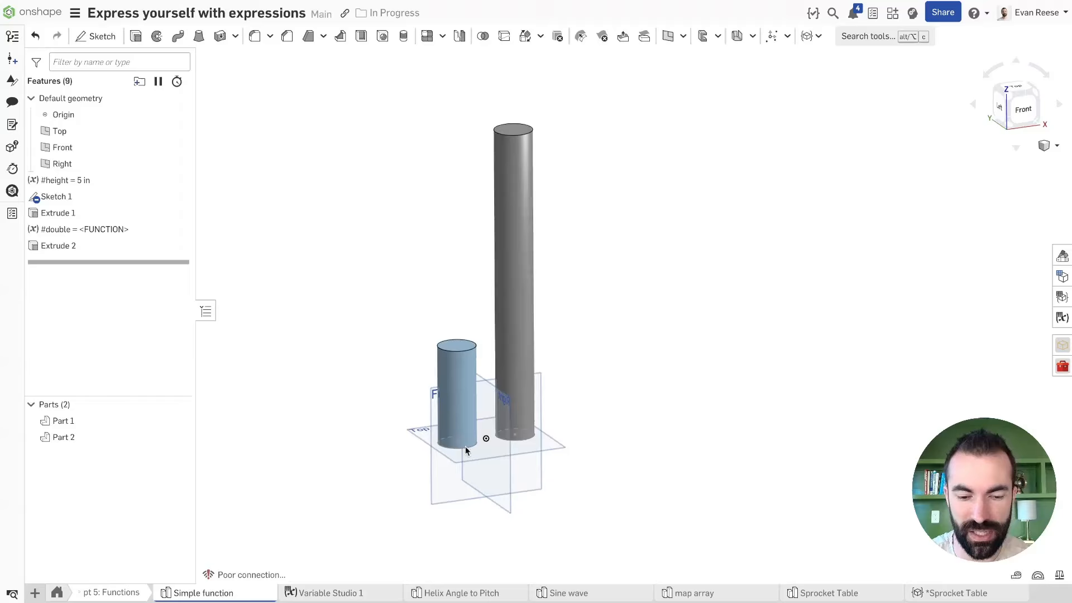
Open the Helix Angle to Pitch Part Studio and show its cylinder from the front.
click(462, 594)
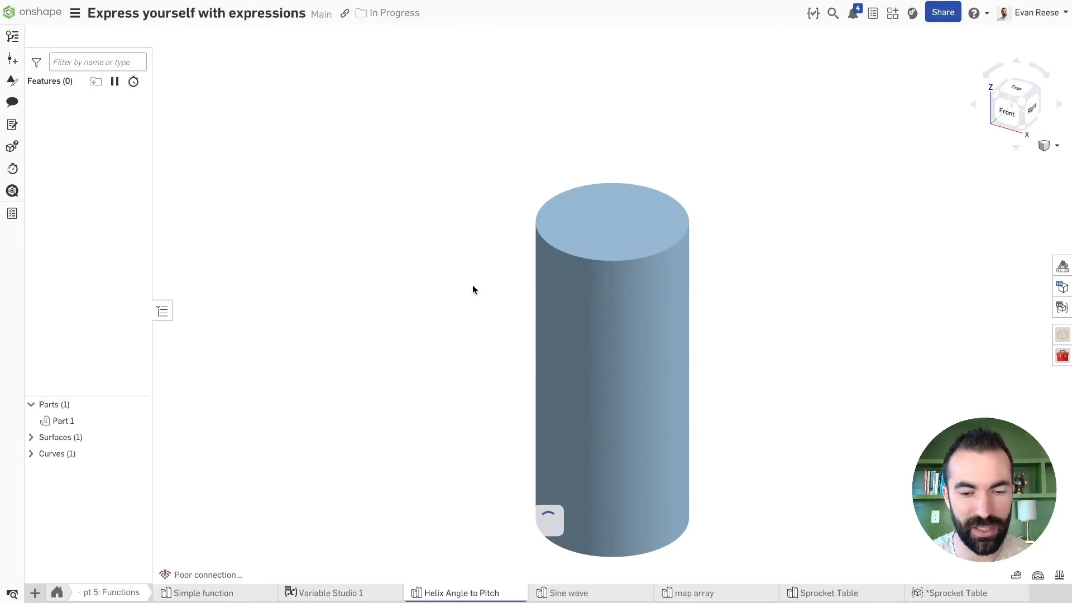
middle_drag(472, 285, 407, 227)
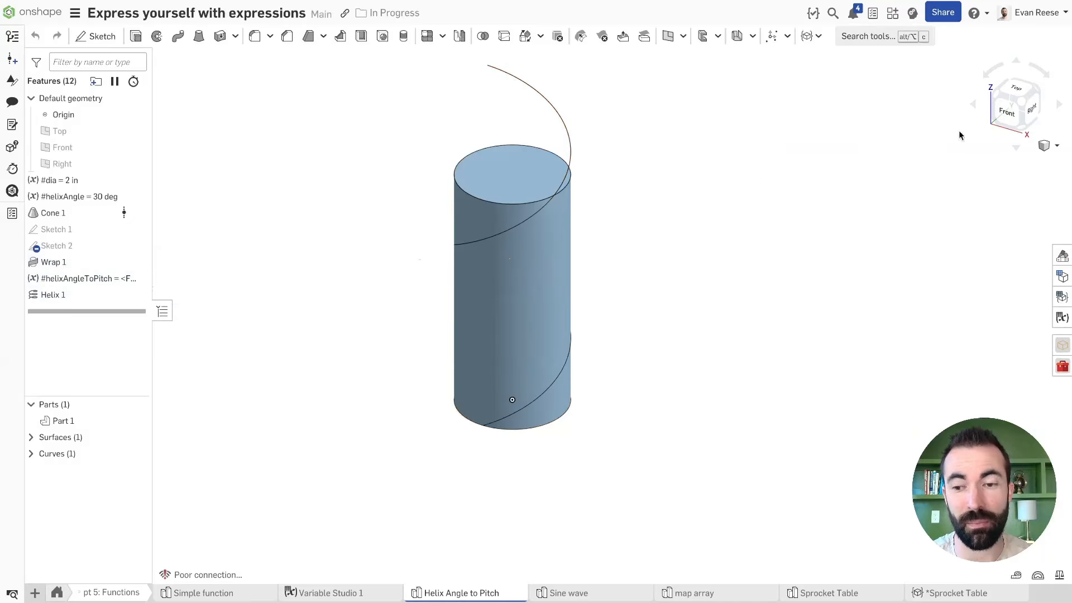
click(1008, 113)
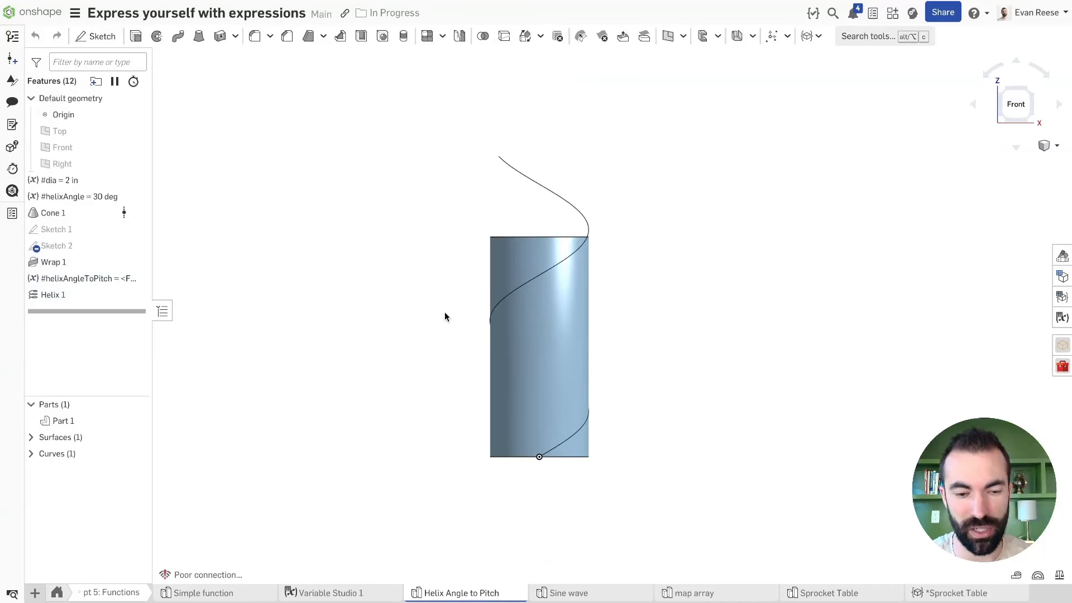
Change the input type of Helix 1 to Turns and pitch and accept the feature.
double_click(53, 295)
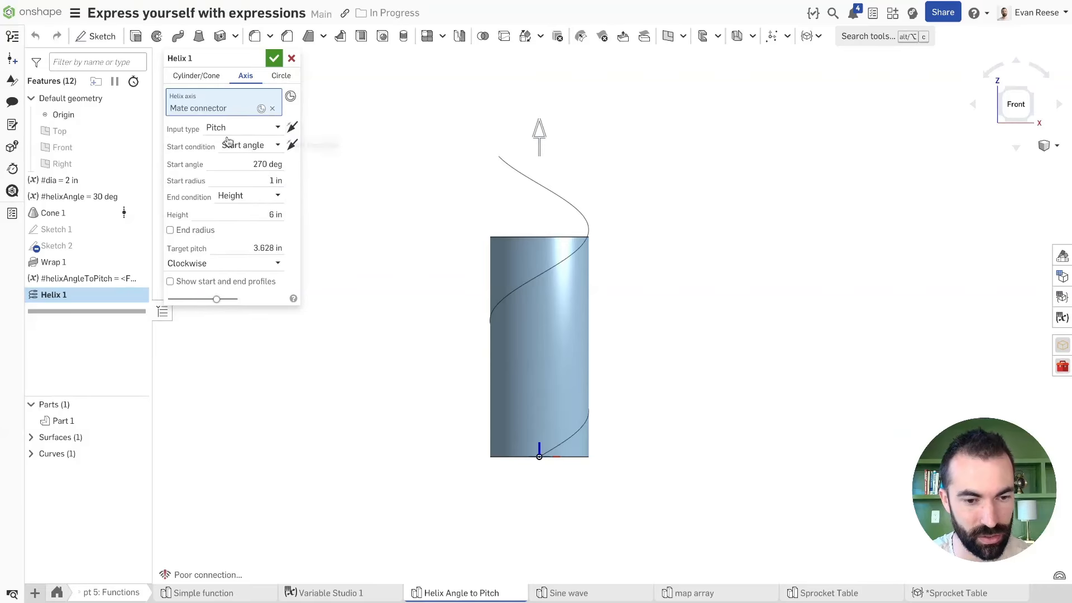
click(243, 129)
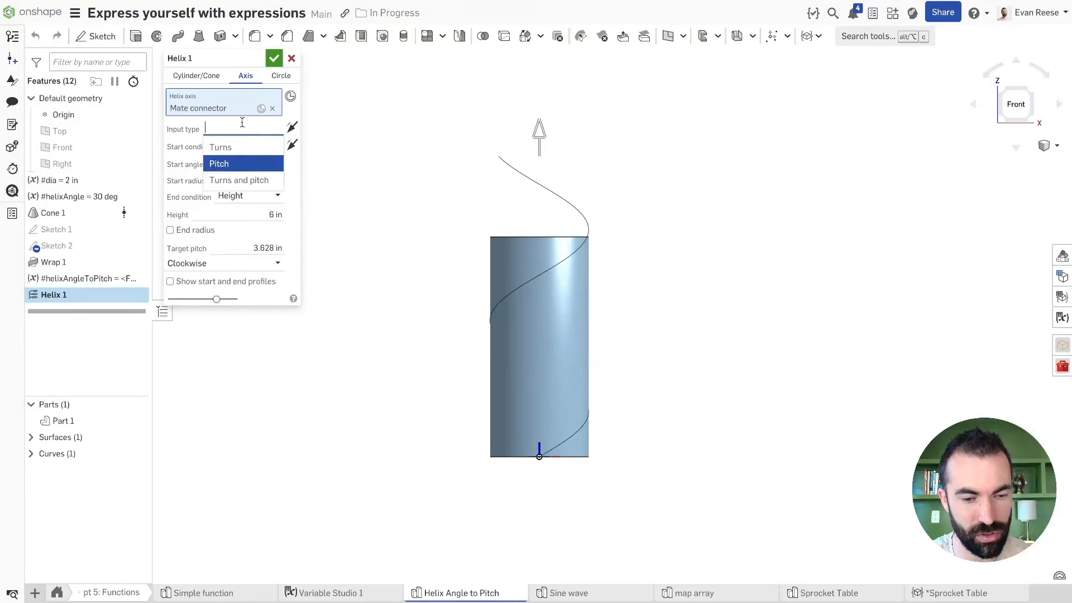
click(244, 181)
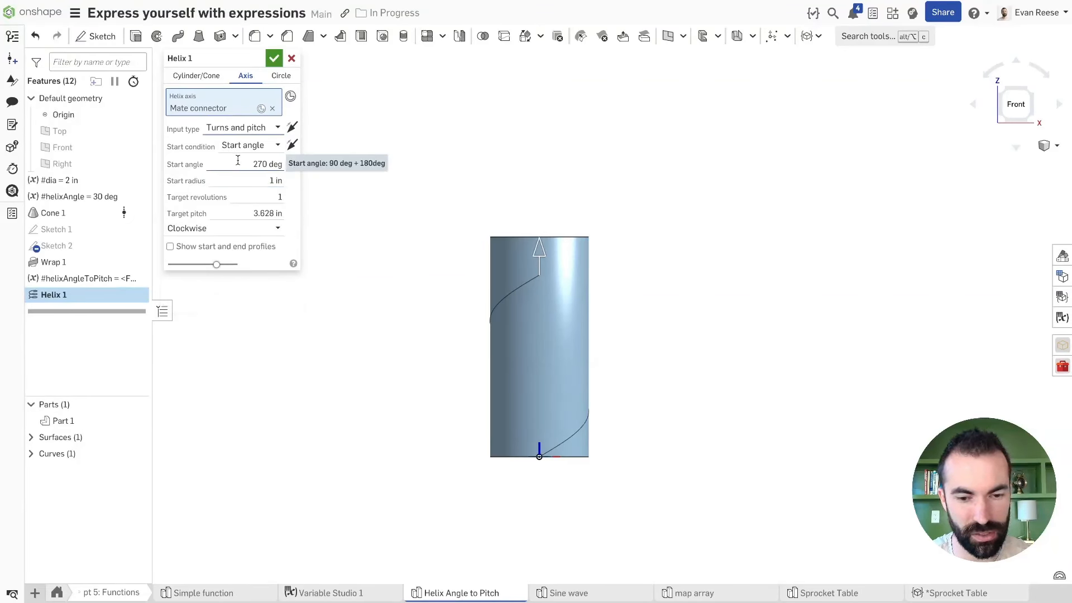
click(274, 58)
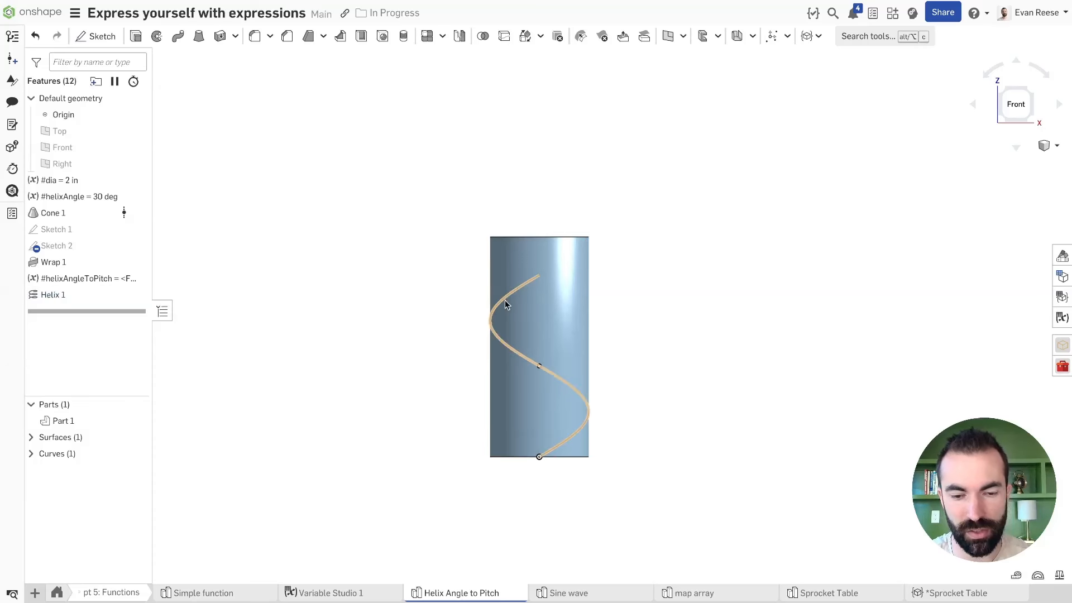
Inspect the Helix 1 curve around the cylinder, including its start at the base and its upper endpoint.
click(519, 291)
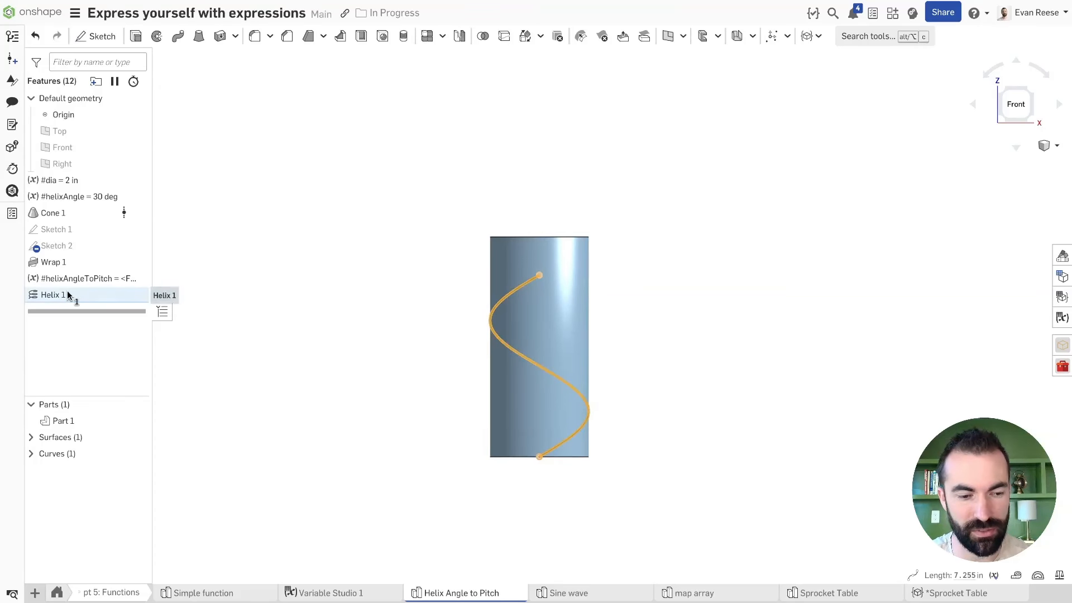
click(353, 398)
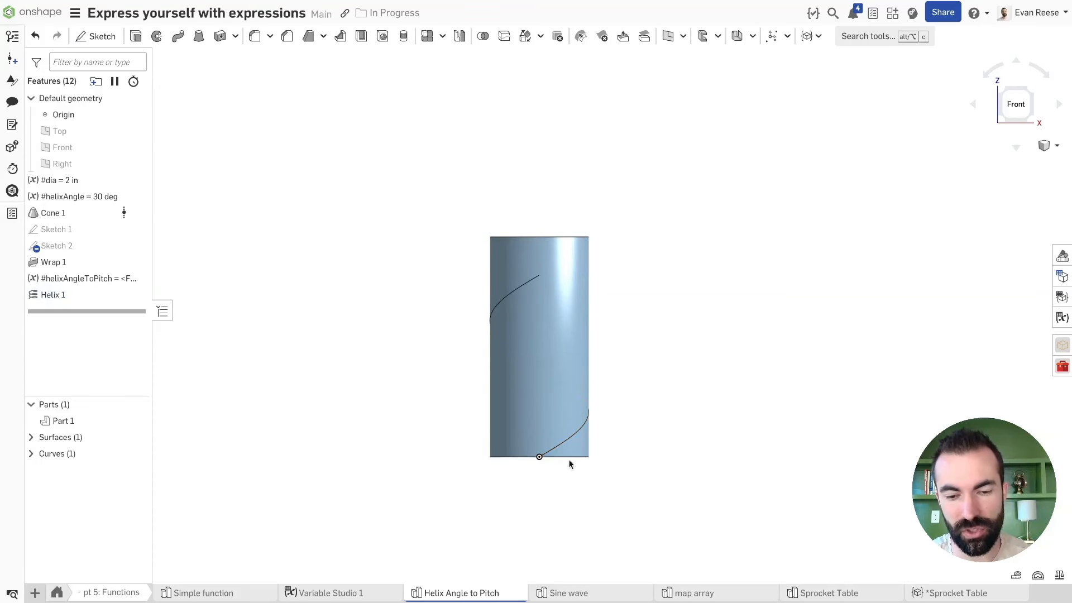
click(574, 436)
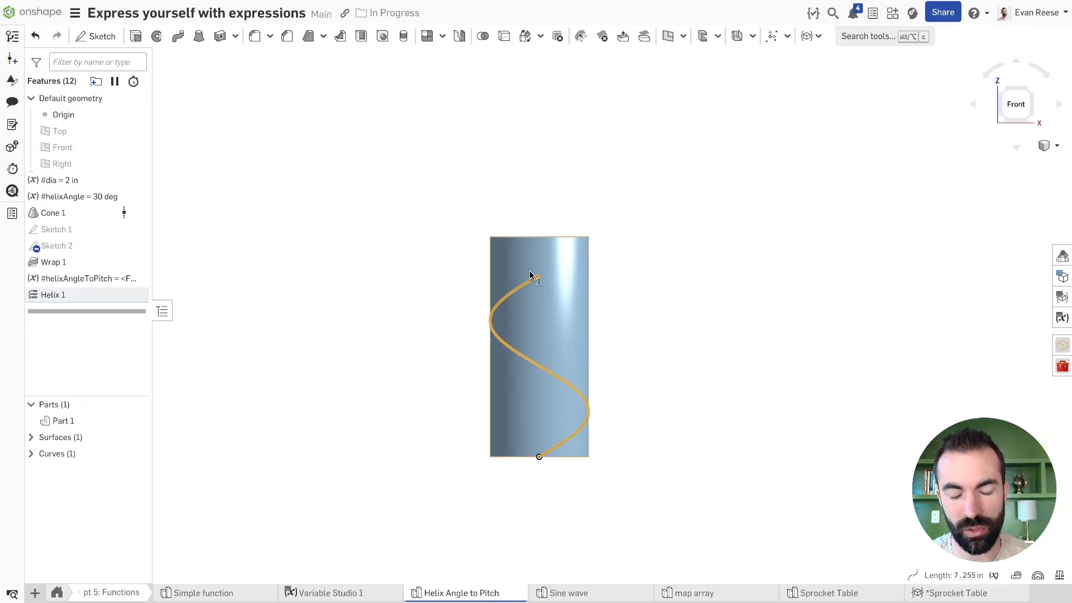
click(536, 484)
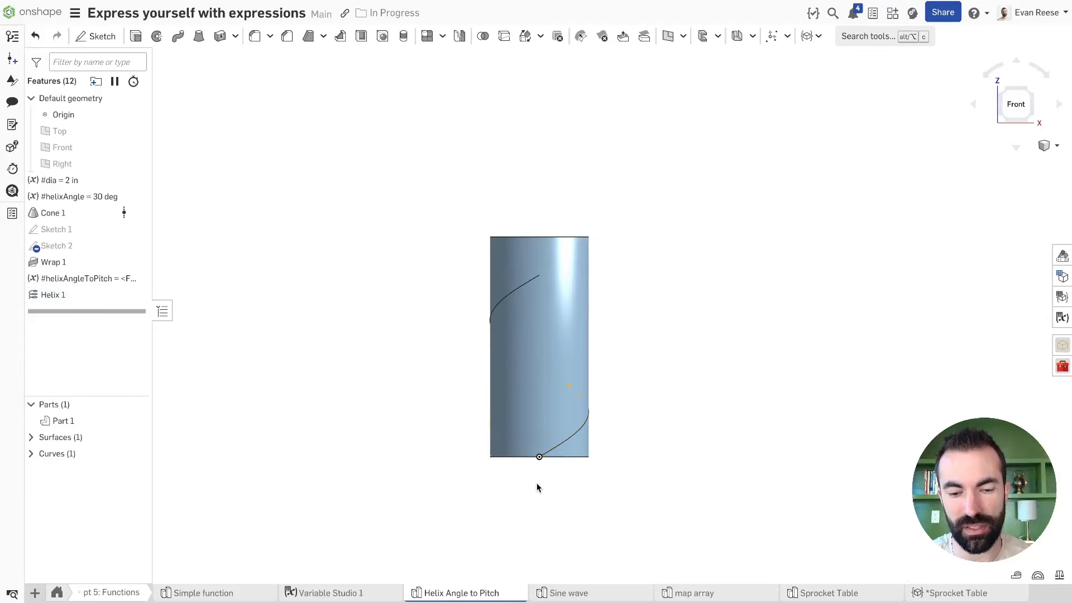
click(540, 458)
click(538, 276)
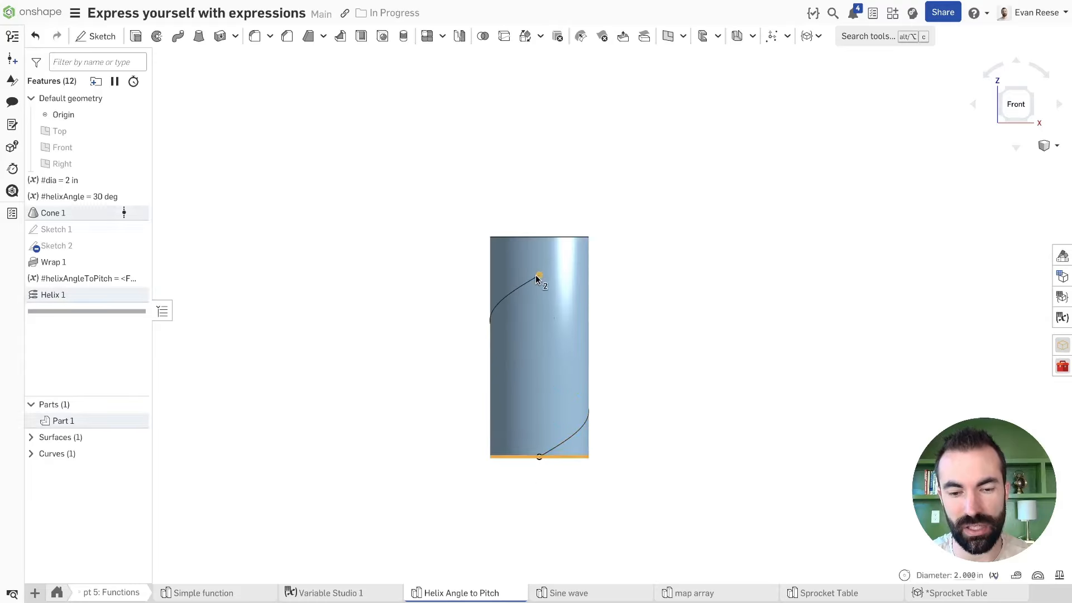
click(387, 322)
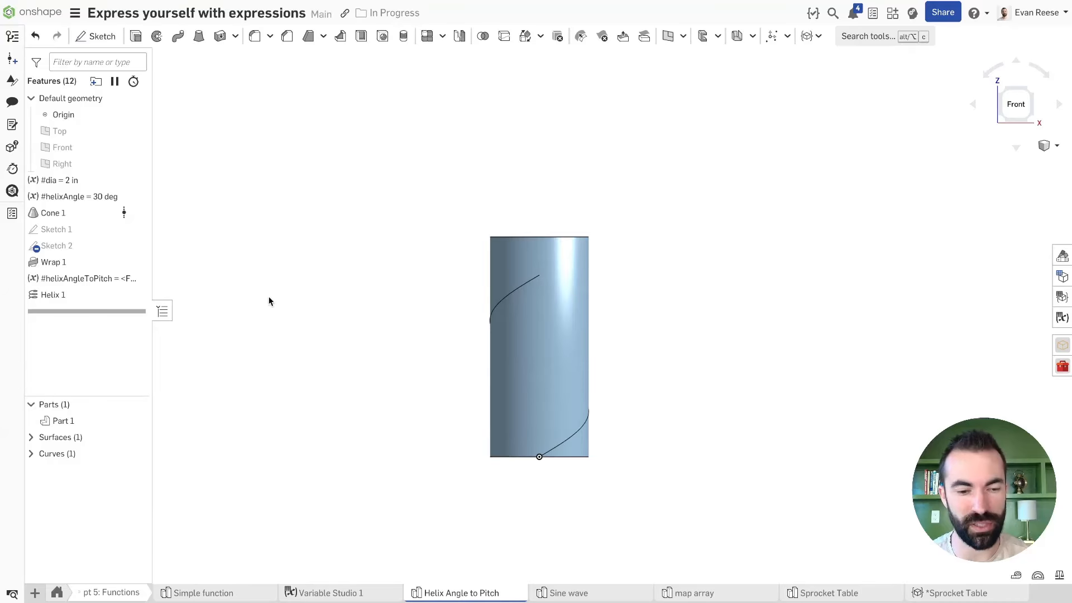
Measure the intersection angle between the helix curve and the cylinder's bottom edge.
click(571, 438)
click(573, 456)
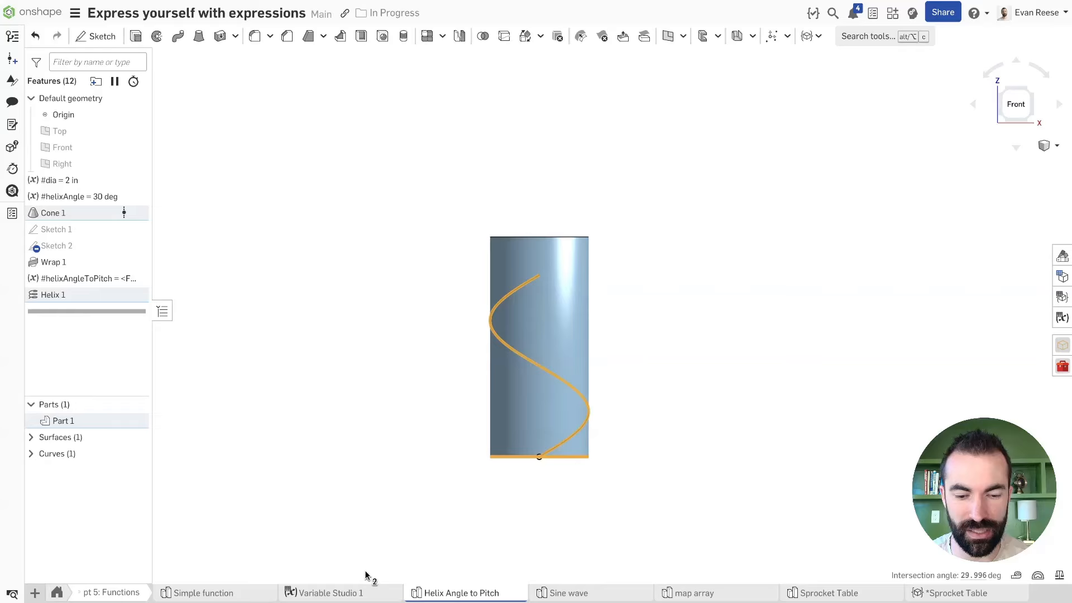
click(430, 553)
click(576, 456)
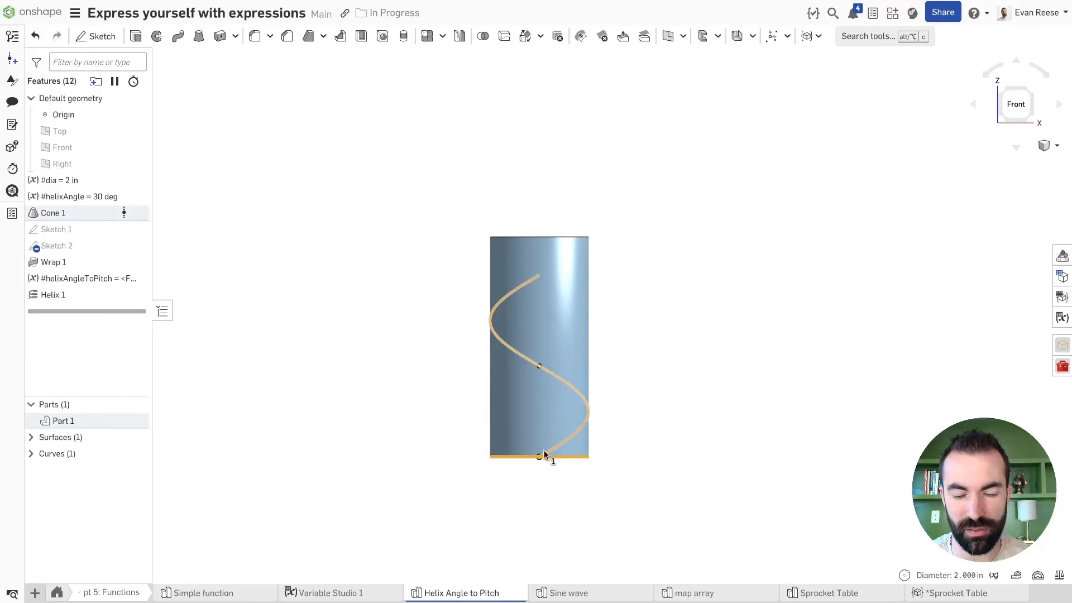
click(666, 451)
middle_drag(400, 311, 382, 296)
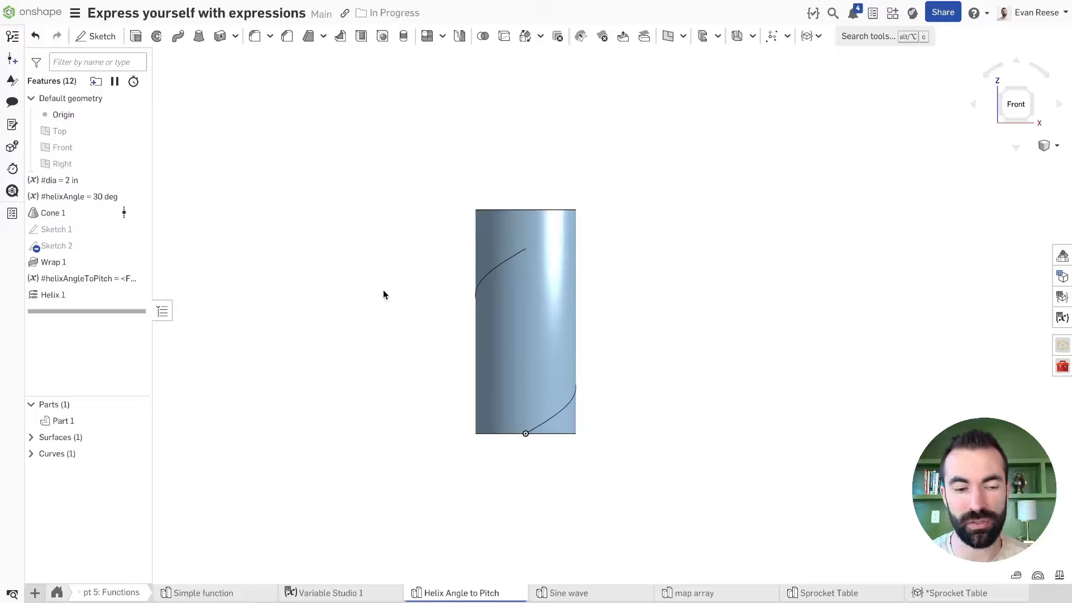
middle_drag(387, 294, 421, 291)
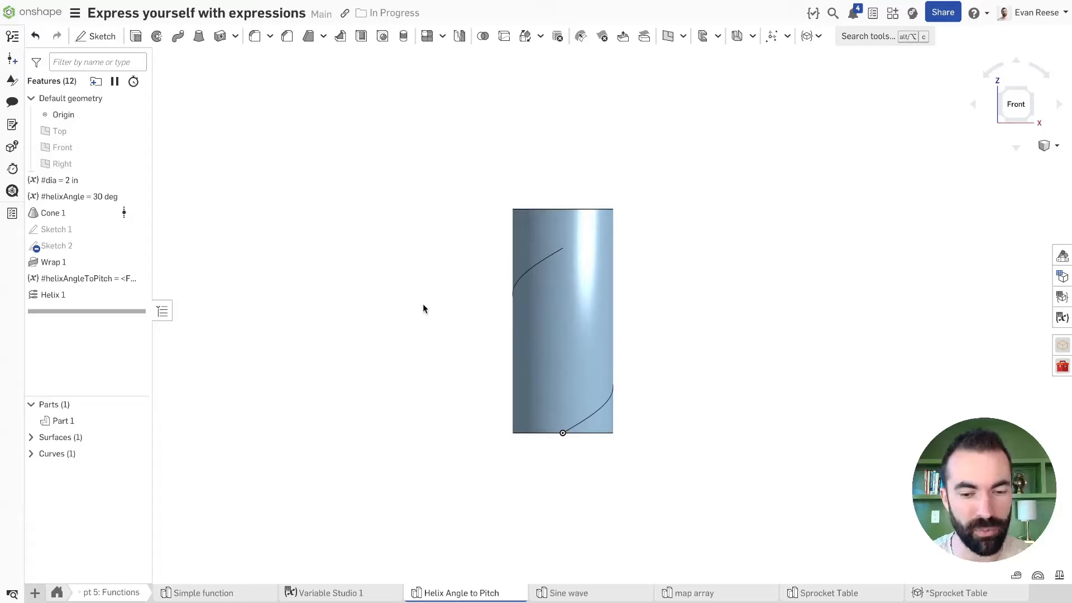
Show Sketch 2 beside the cylinder and compare the length of its hypotenuse with the helix curve.
click(538, 267)
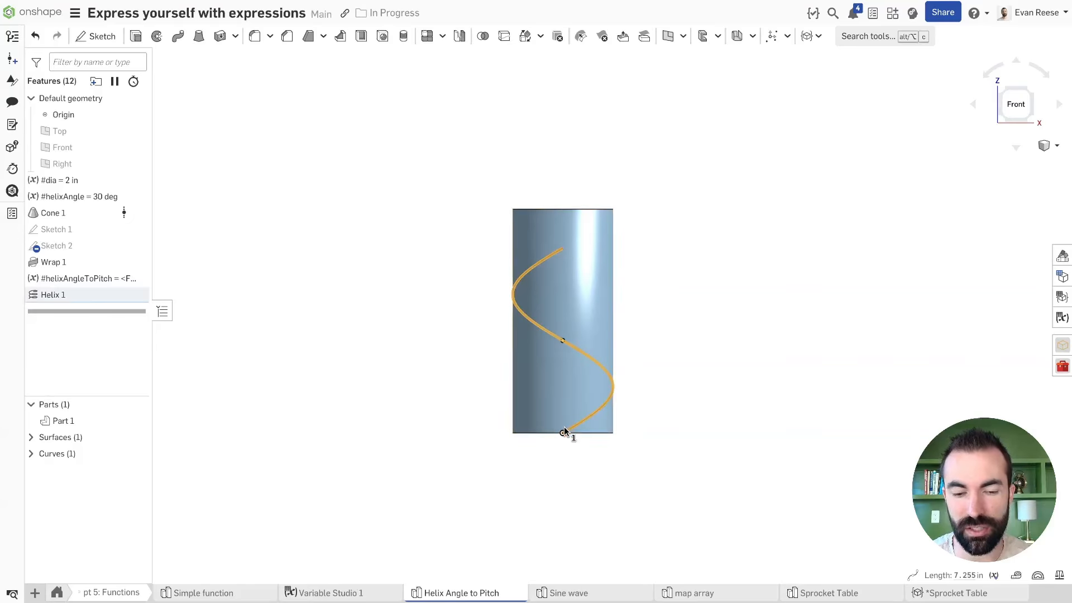
click(701, 425)
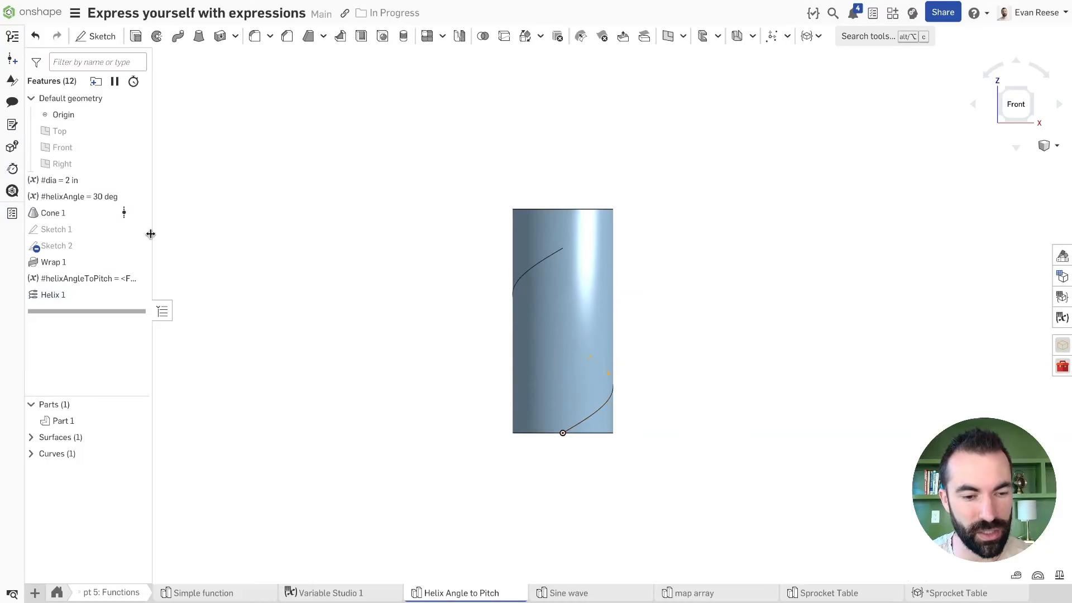
click(136, 229)
click(137, 246)
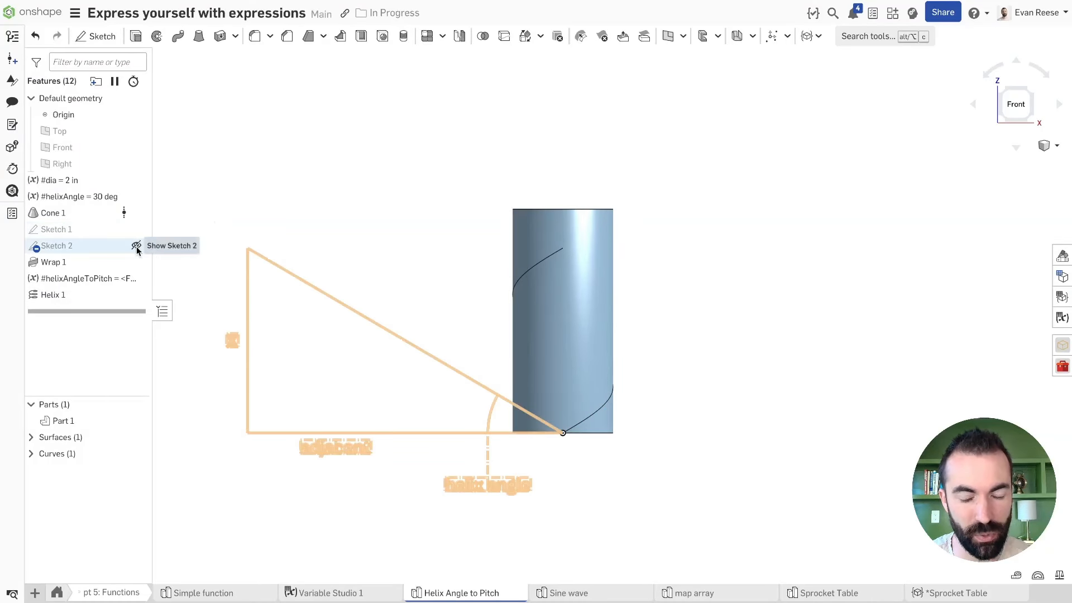
click(137, 247)
click(354, 311)
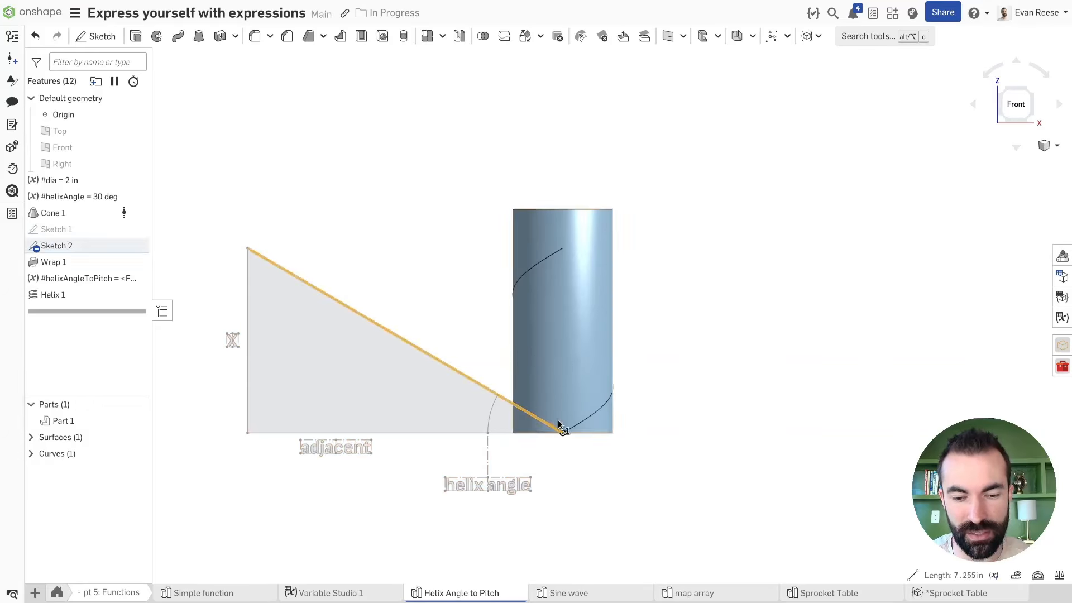
click(355, 234)
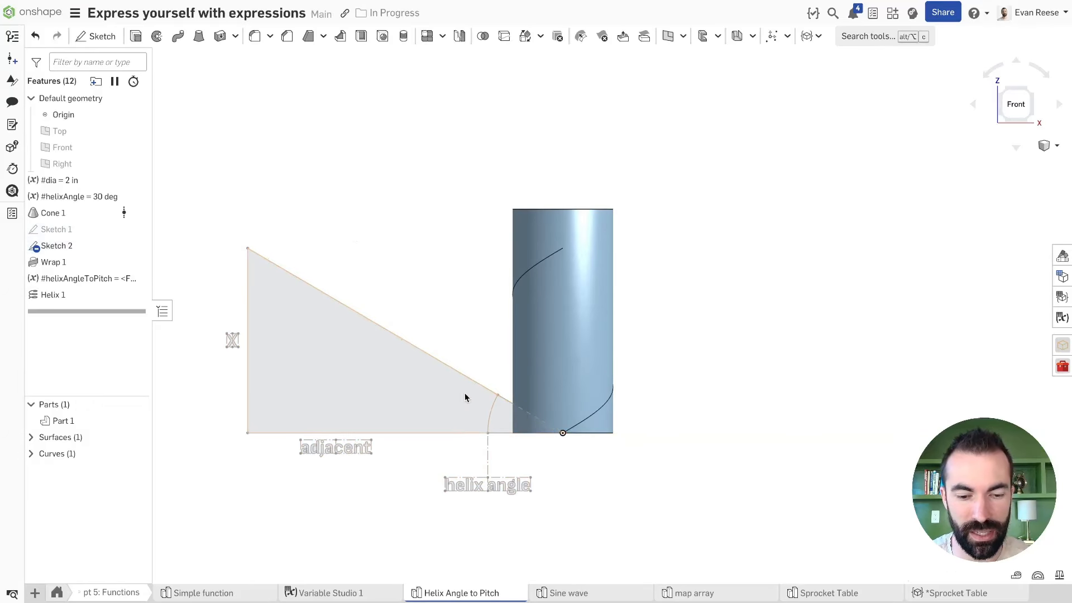
Measure the angle between the base line and the hypotenuse of the Sketch 2 triangle.
key(Down)
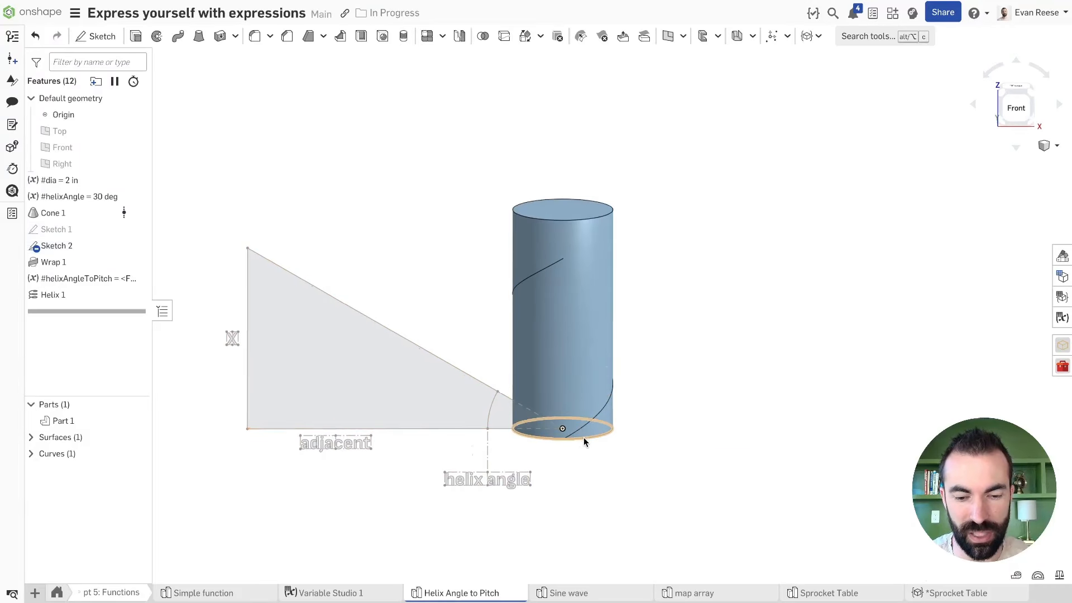
click(402, 428)
click(455, 367)
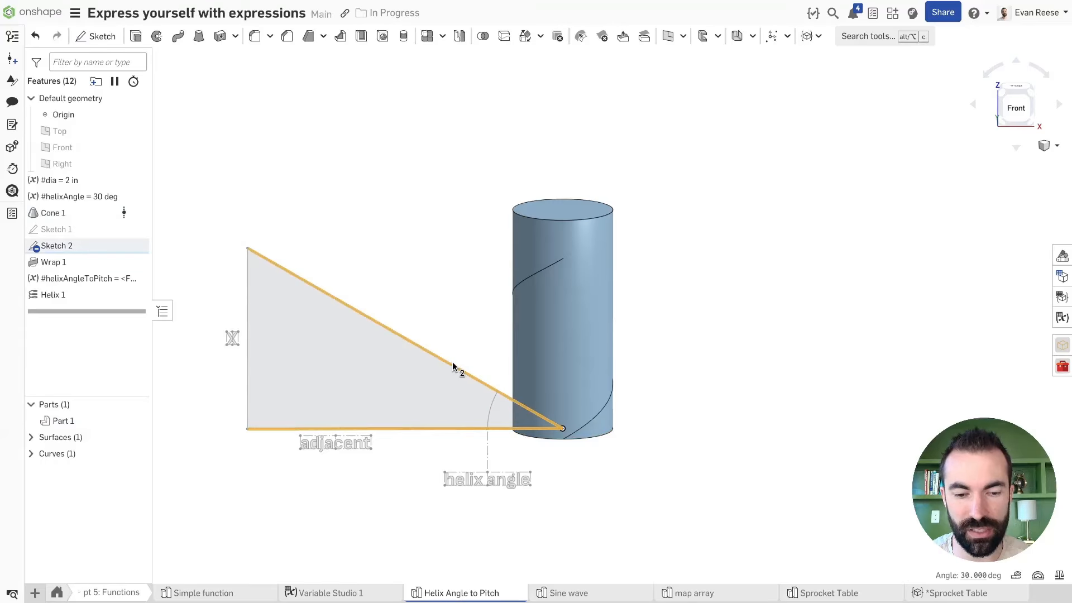
right_drag(455, 366, 450, 310)
click(450, 287)
Examine the lengths of the triangle's vertical side labelled X and its base labelled adjacent in the front view.
click(1016, 95)
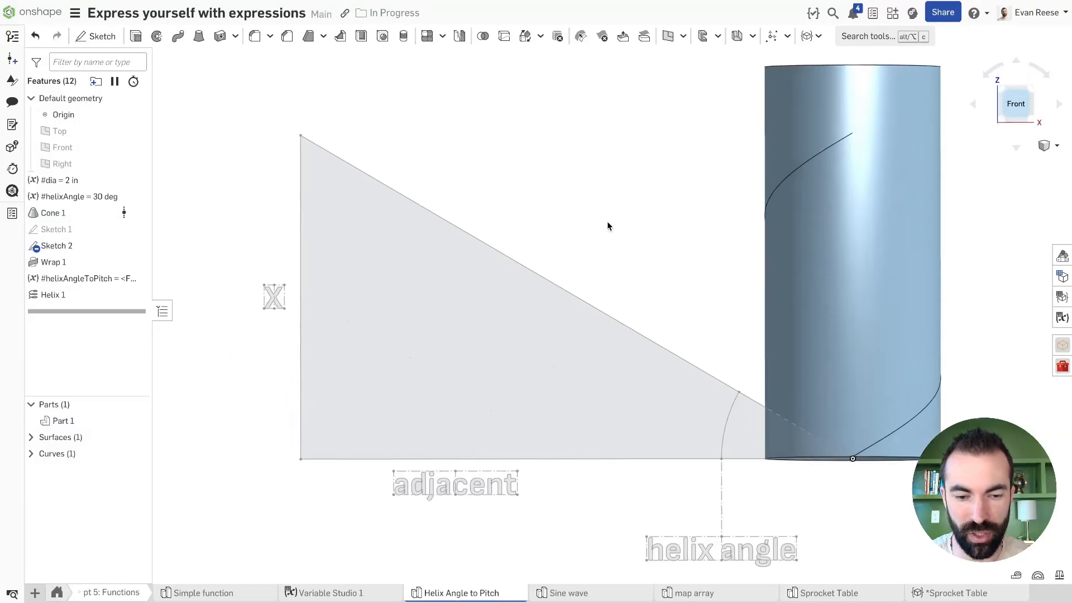
scroll(613, 215, down, 1)
scroll(560, 197, down, 4)
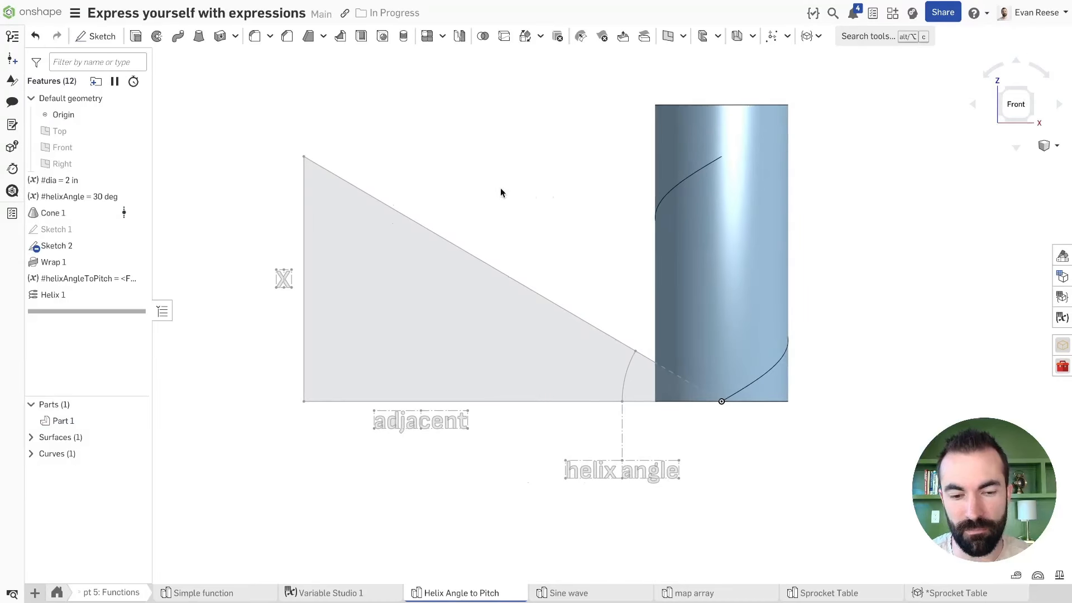
click(303, 292)
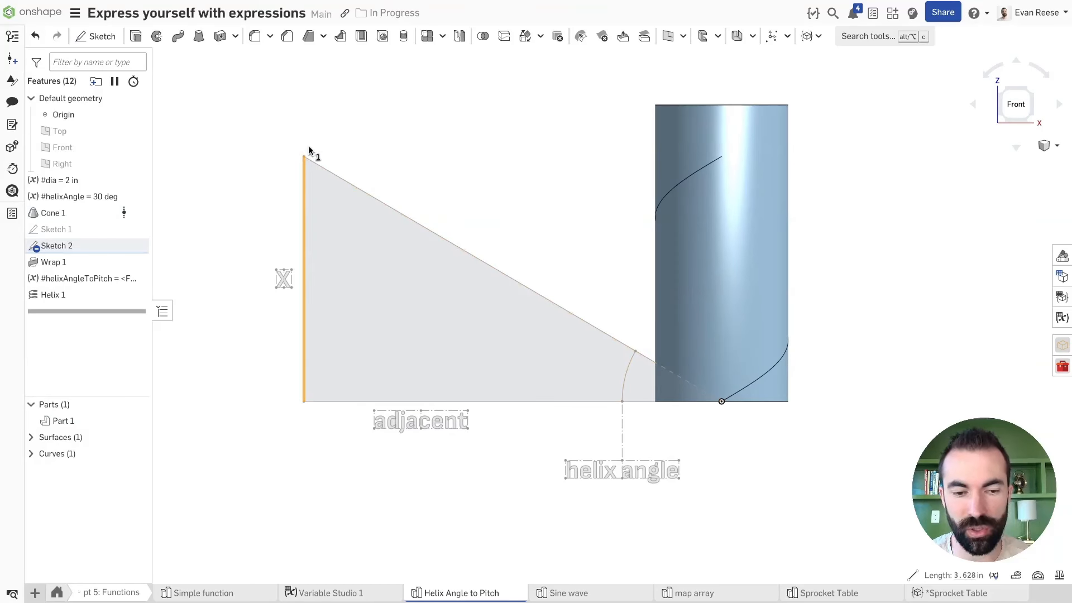
click(390, 208)
click(433, 153)
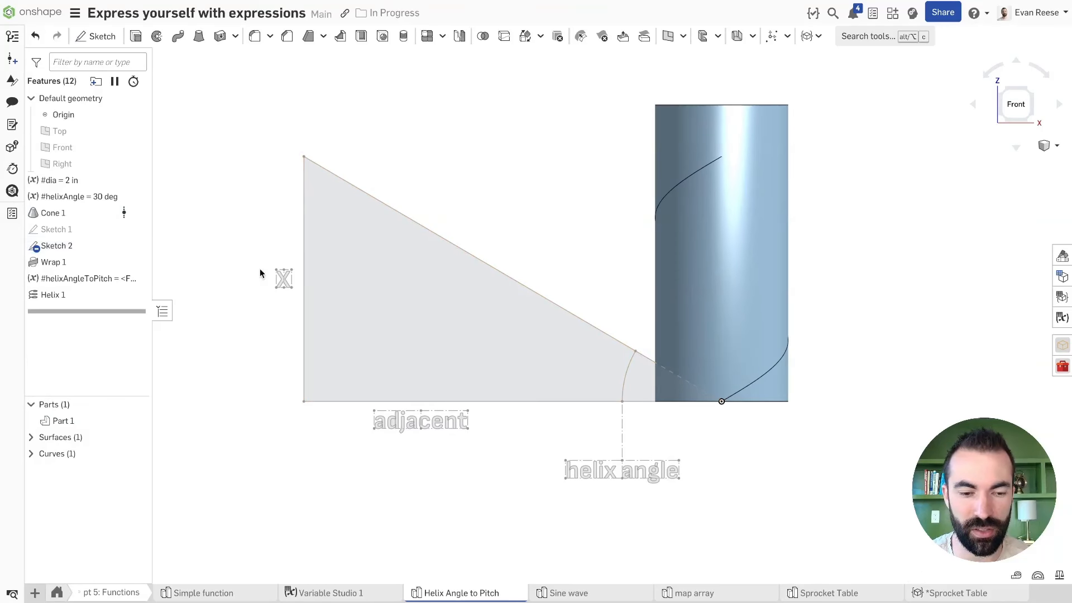
click(284, 278)
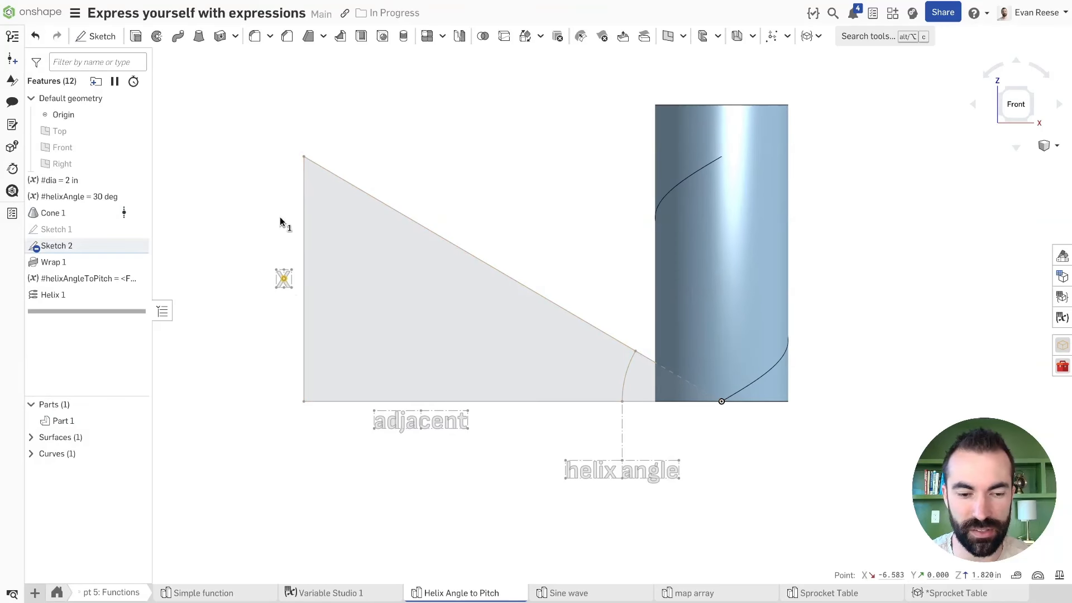
click(560, 401)
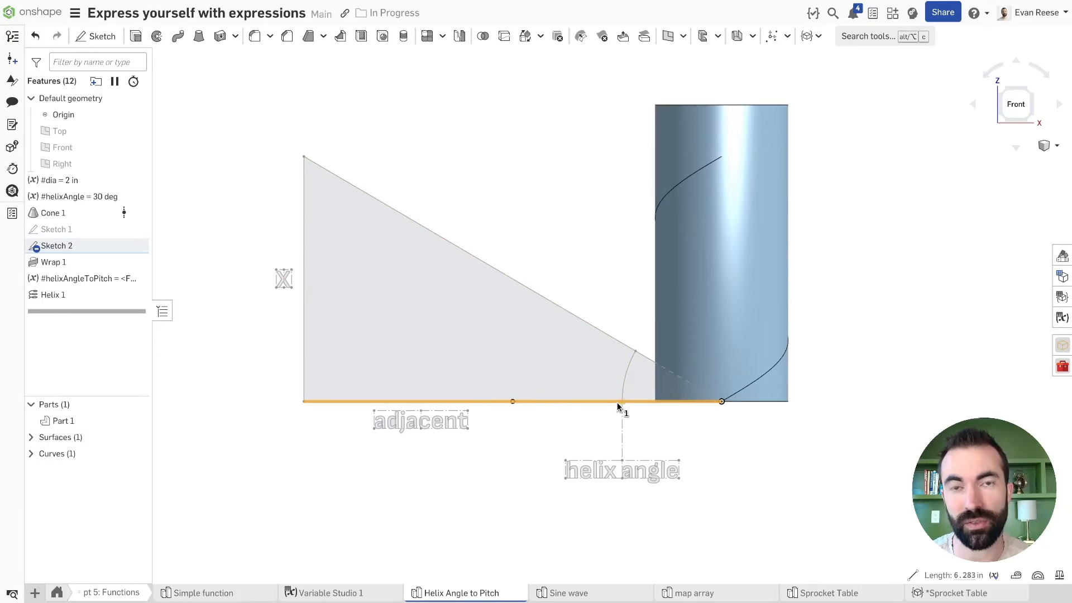
click(542, 448)
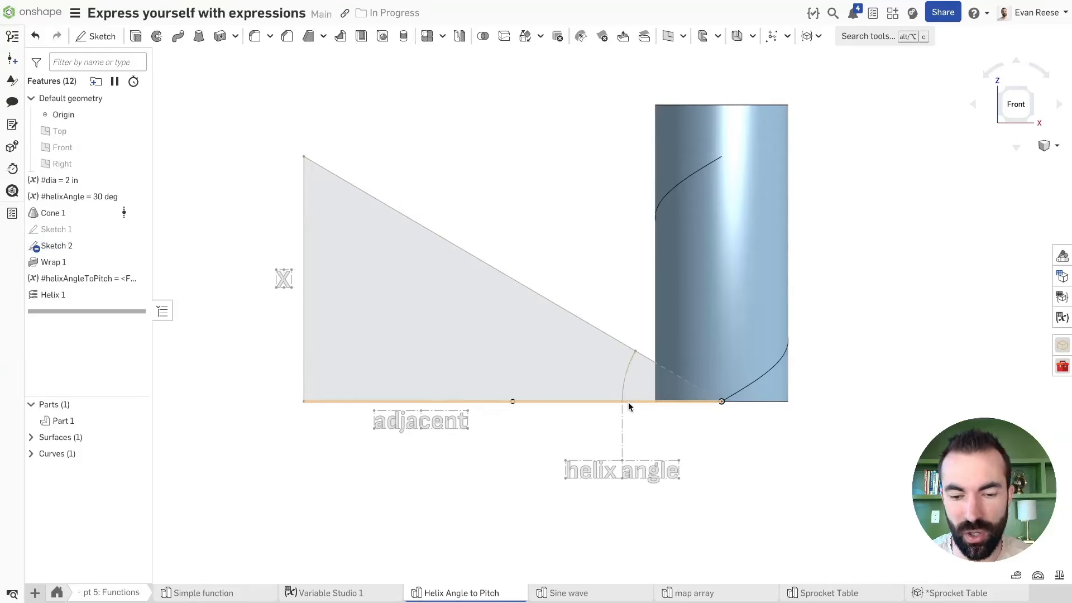
Check the helix angle between the triangle's base and hypotenuse, and inspect the arc that marks it.
click(629, 402)
click(646, 355)
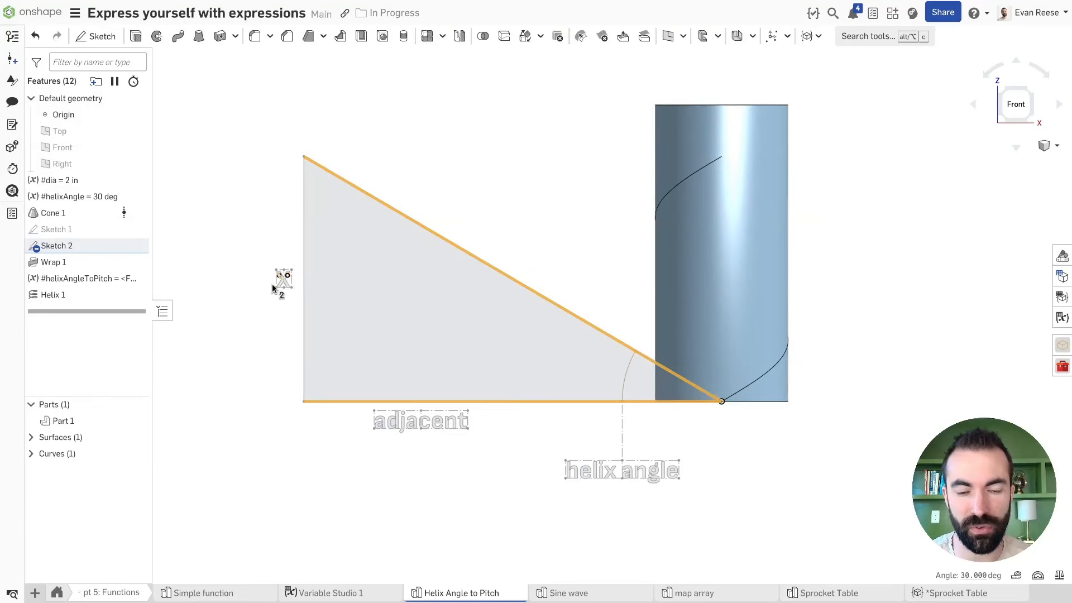
click(464, 198)
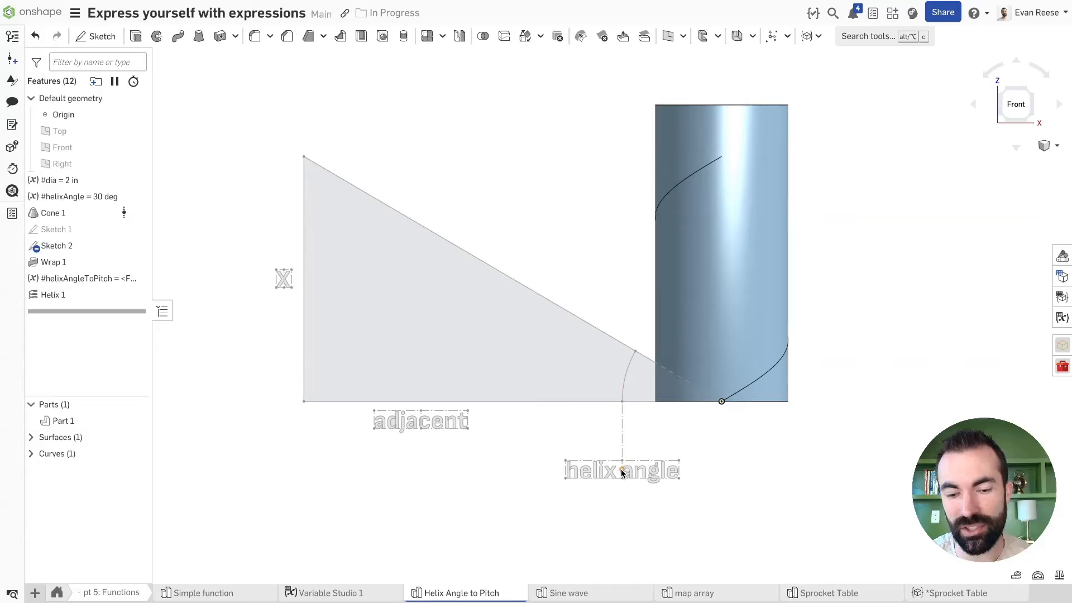
click(625, 388)
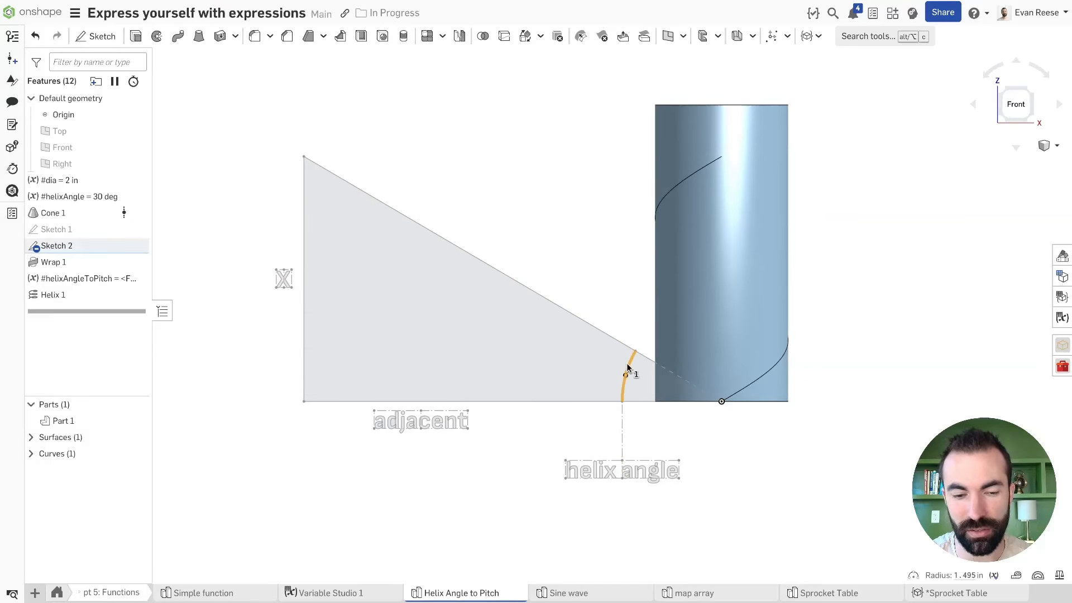
click(606, 246)
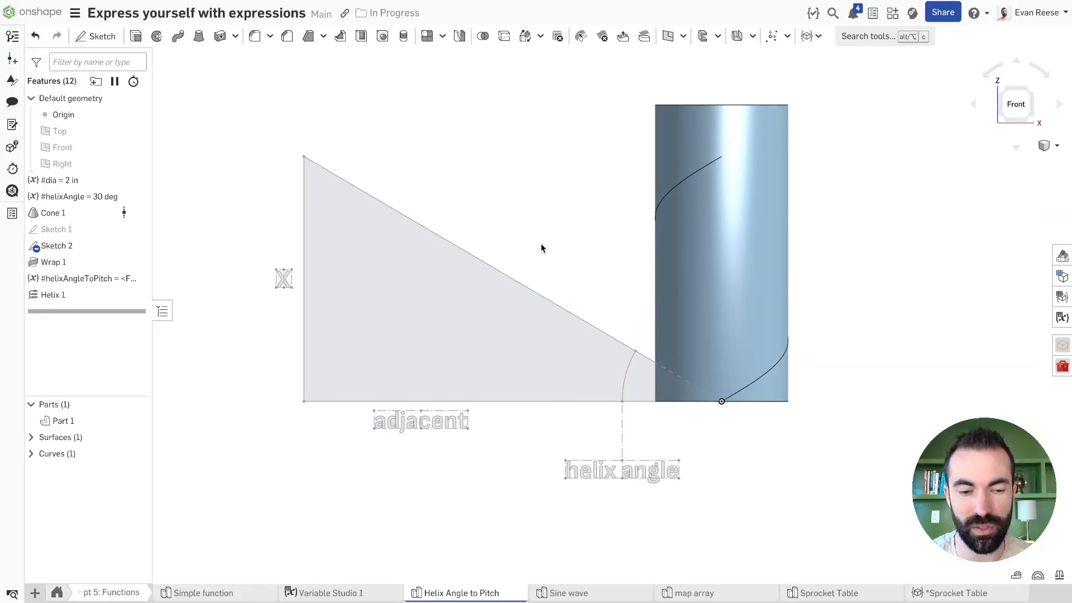
Review the triangle's X and adjacent labels and the #helixAngleToPitch variable in the feature list.
click(283, 279)
click(421, 421)
click(472, 505)
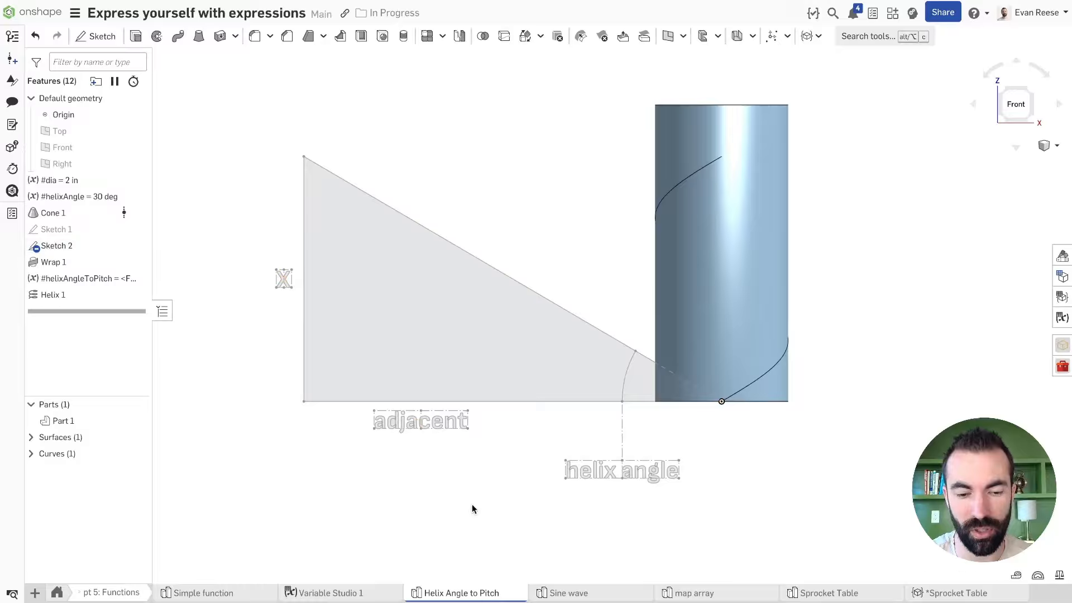
double_click(89, 278)
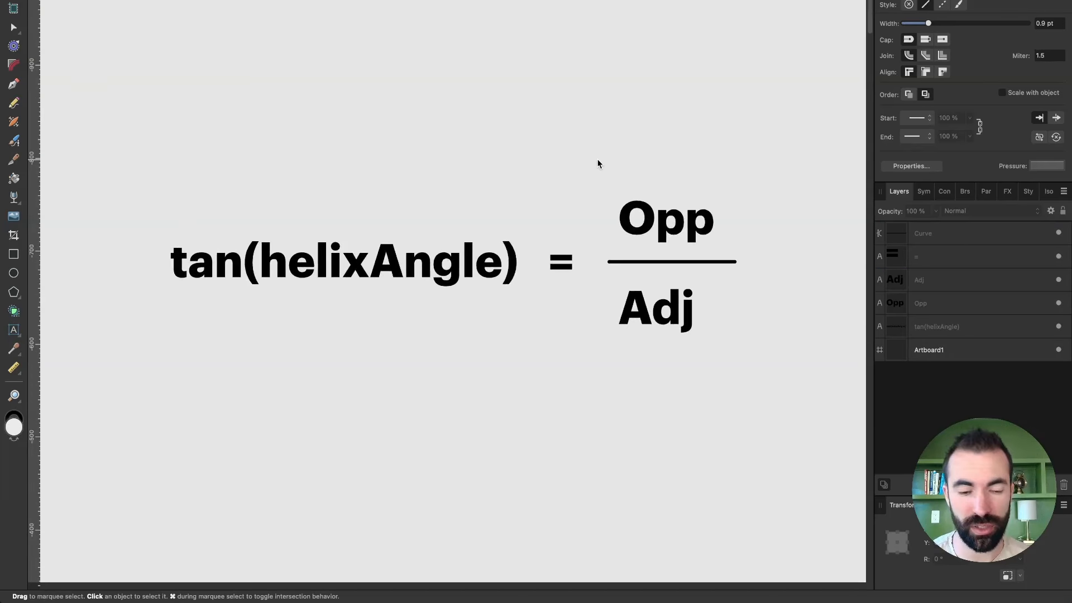
Switch to the tangent equation in Affinity Designer and replace the numerator Opp with Pitch.
click(391, 254)
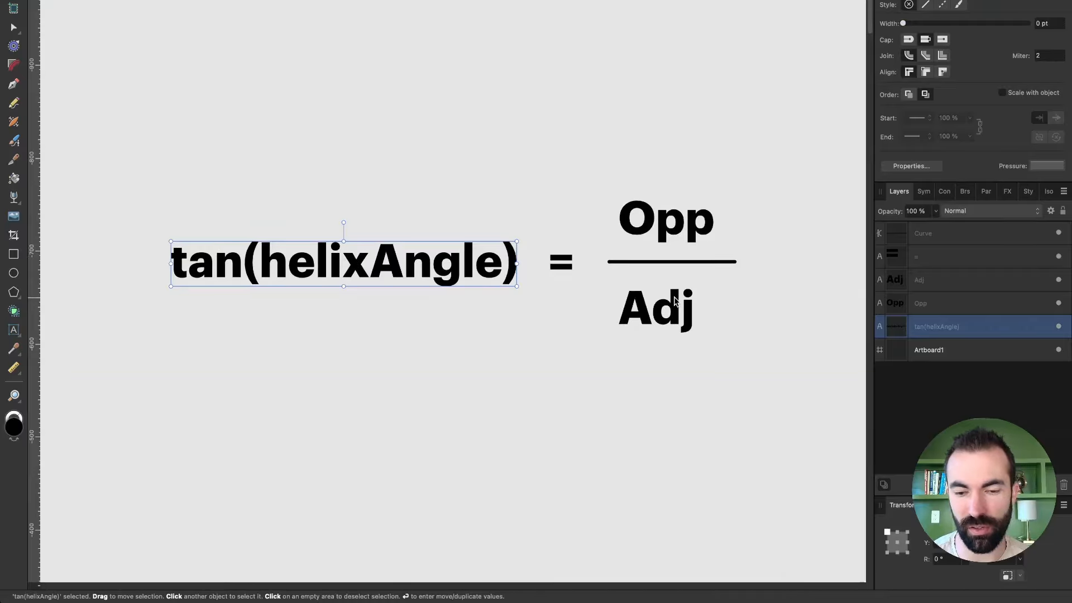
click(668, 117)
double_click(655, 222)
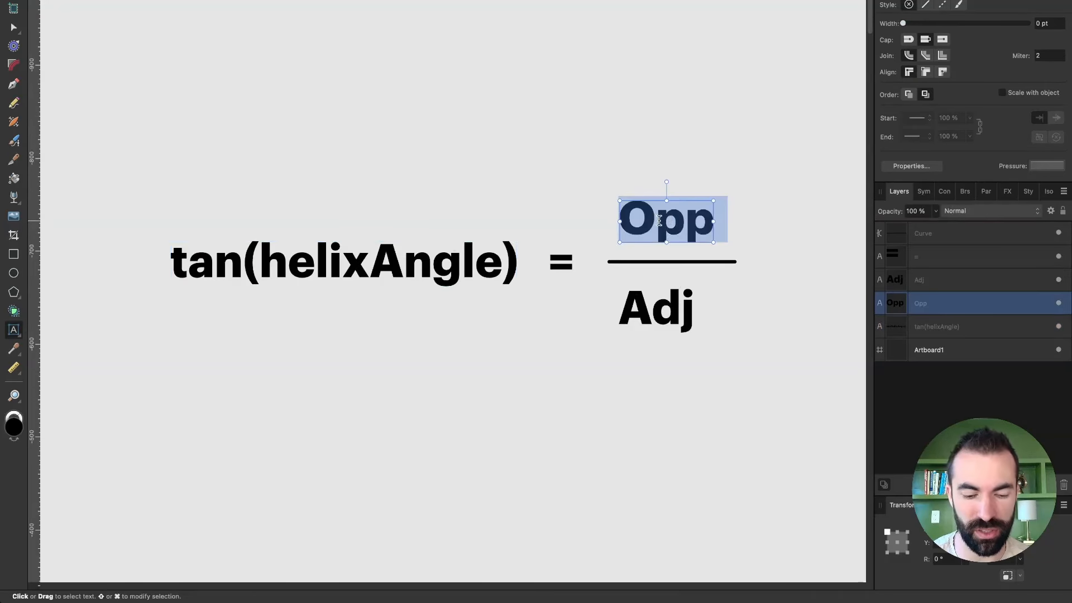
text(X)
key(BackSpace)
text(Pitch)
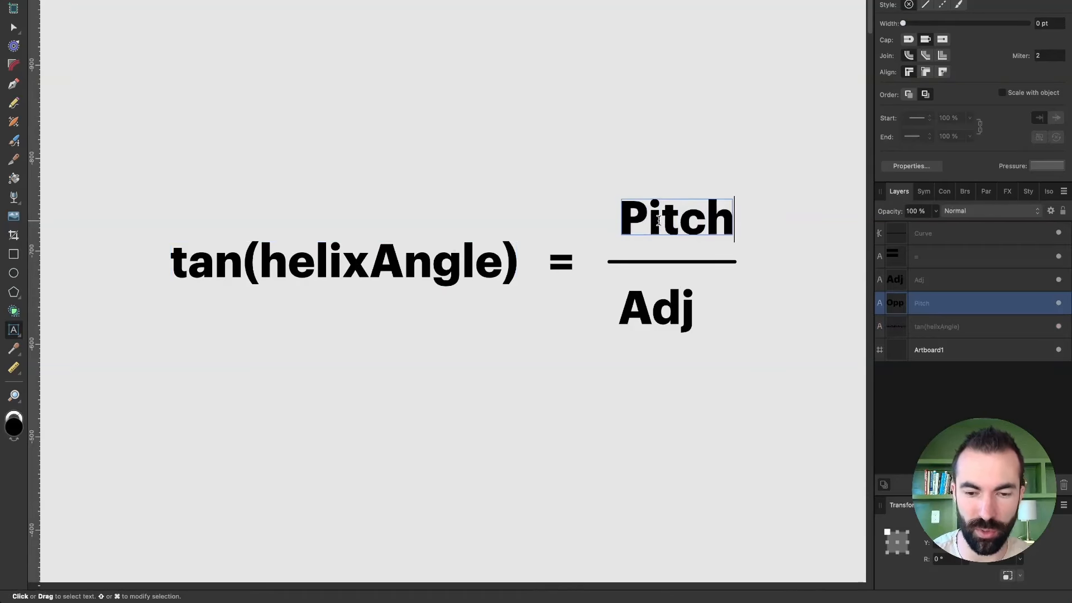
Replace the denominator Adj with Circ in the tangent equation.
double_click(670, 311)
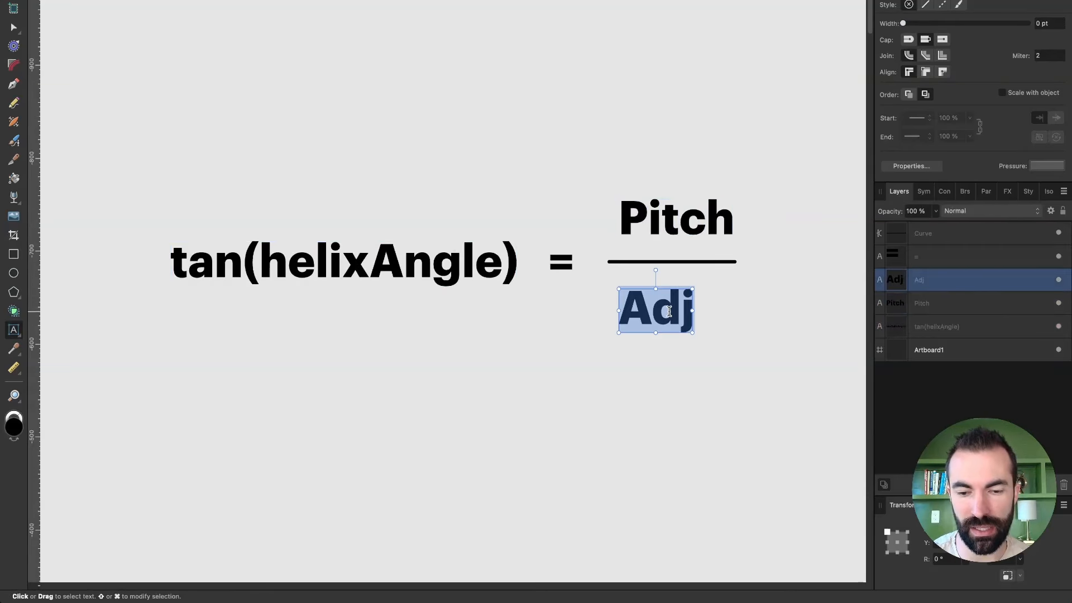
text(Circ)
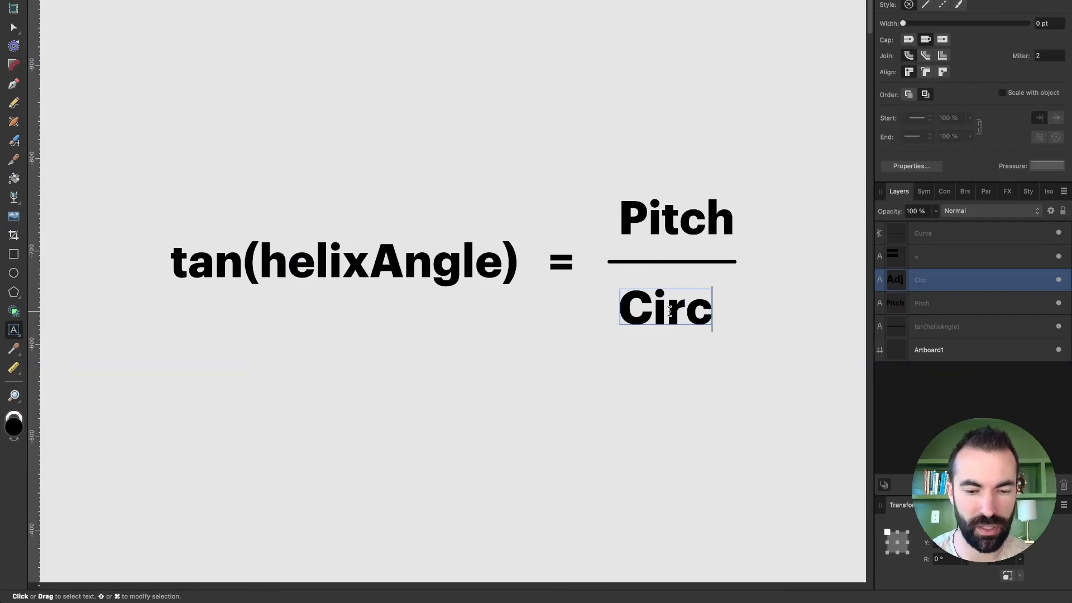
key(Escape)
key(v)
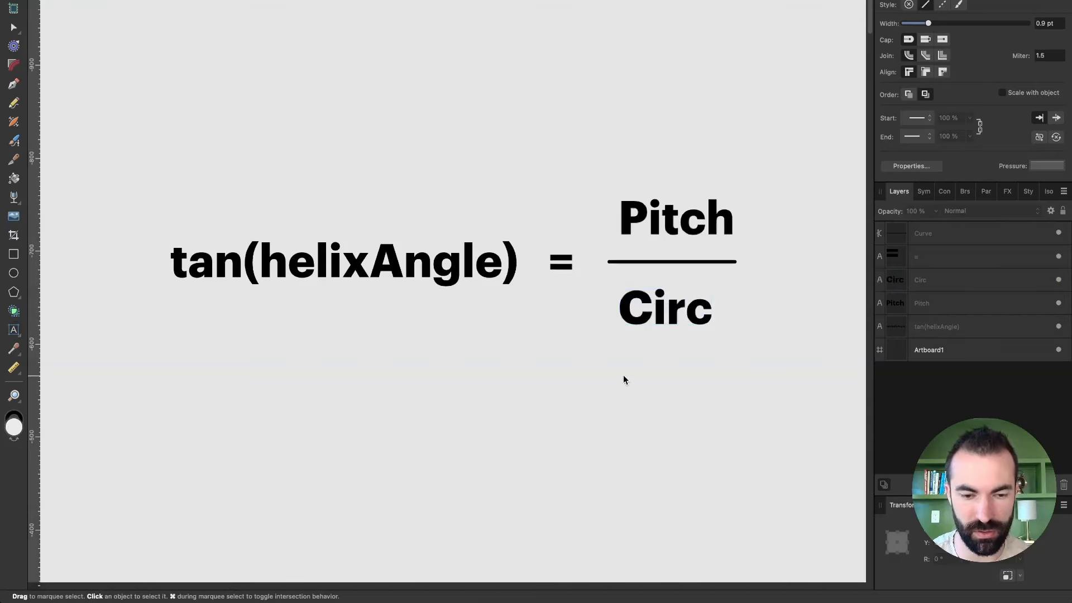
Shift tan(helixAngle) further left and move Circ from the denominator to just before the equals sign.
click(504, 272)
drag(504, 272, 310, 271)
drag(675, 320, 481, 273)
Append a multiplication asterisk after tan(helixAngle).
click(286, 277)
double_click(287, 278)
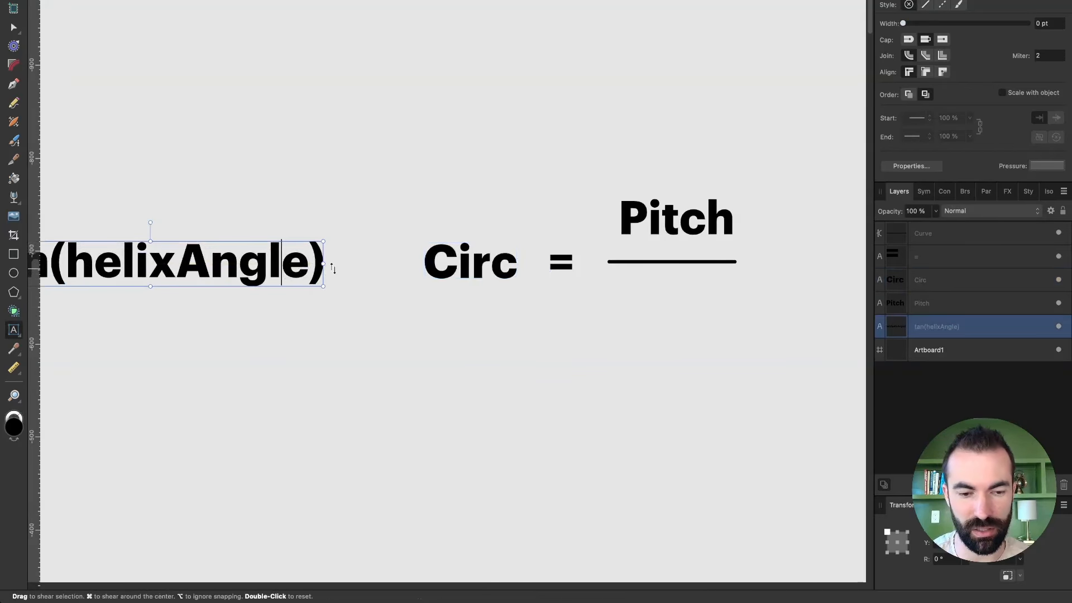
key(Right)
key(Right)
text(*)
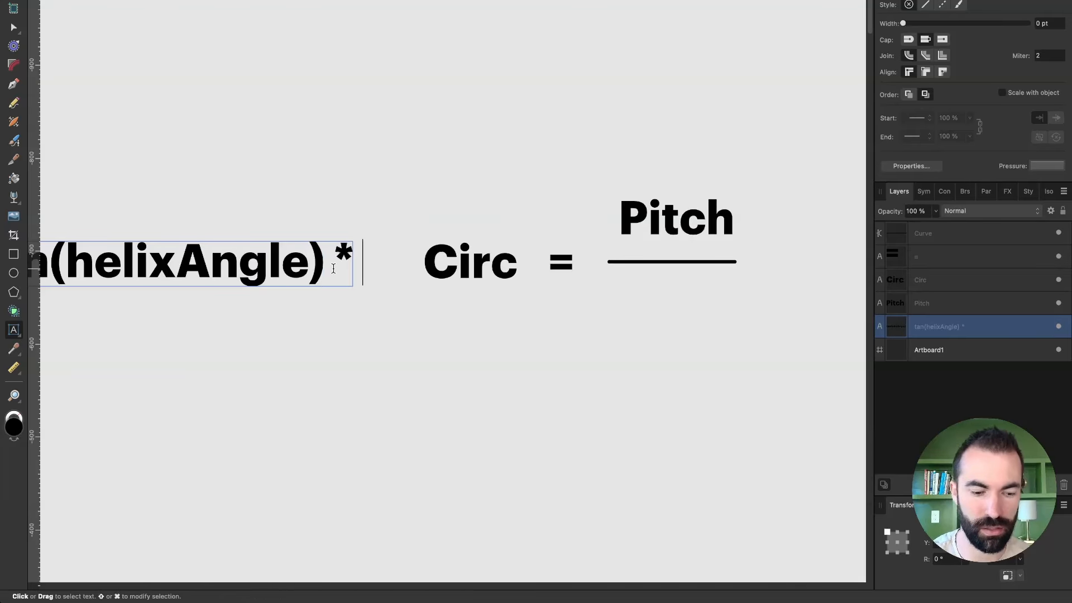
key(Escape)
Move the Circ text closer to the asterisk so it reads as a factor of tan(helixAngle).
click(461, 260)
key(Escape)
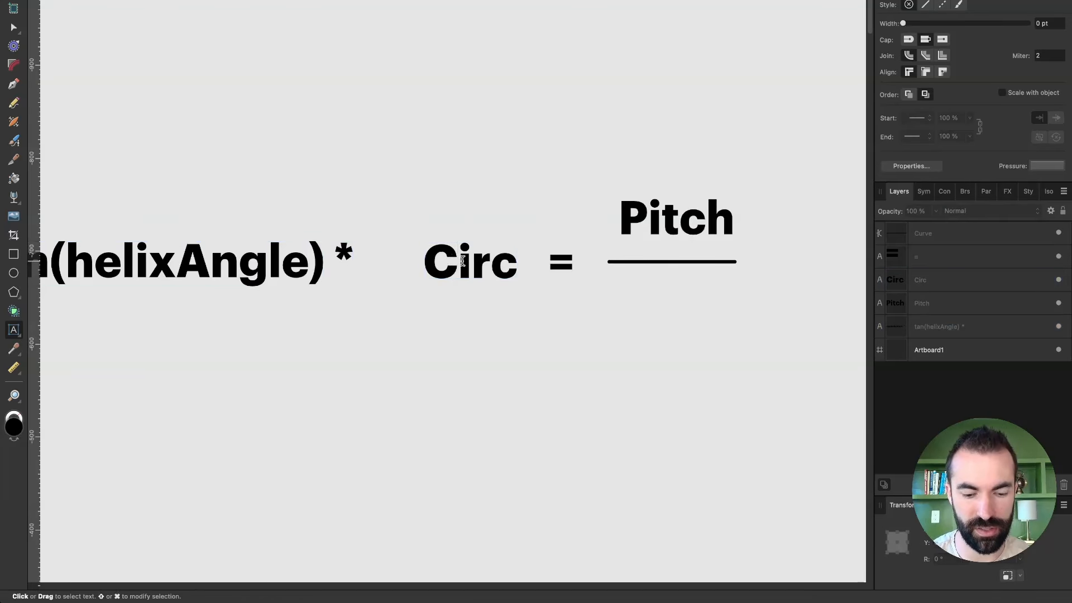
click(453, 194)
key(Escape)
key(v)
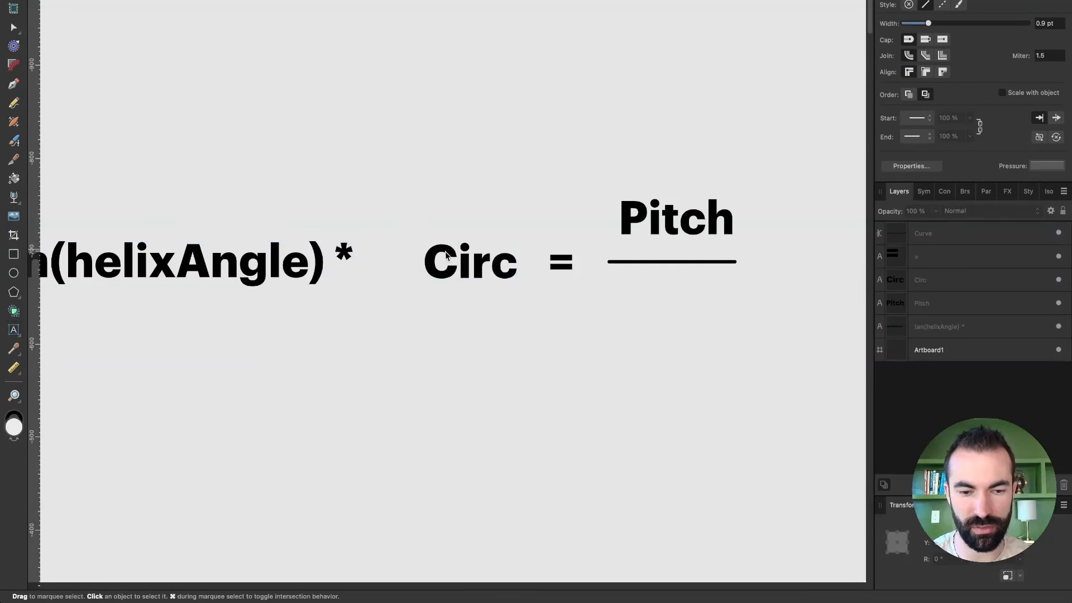
drag(449, 258, 407, 266)
Delete the fraction line and lower Pitch onto the equation's baseline beside the equals sign.
click(629, 260)
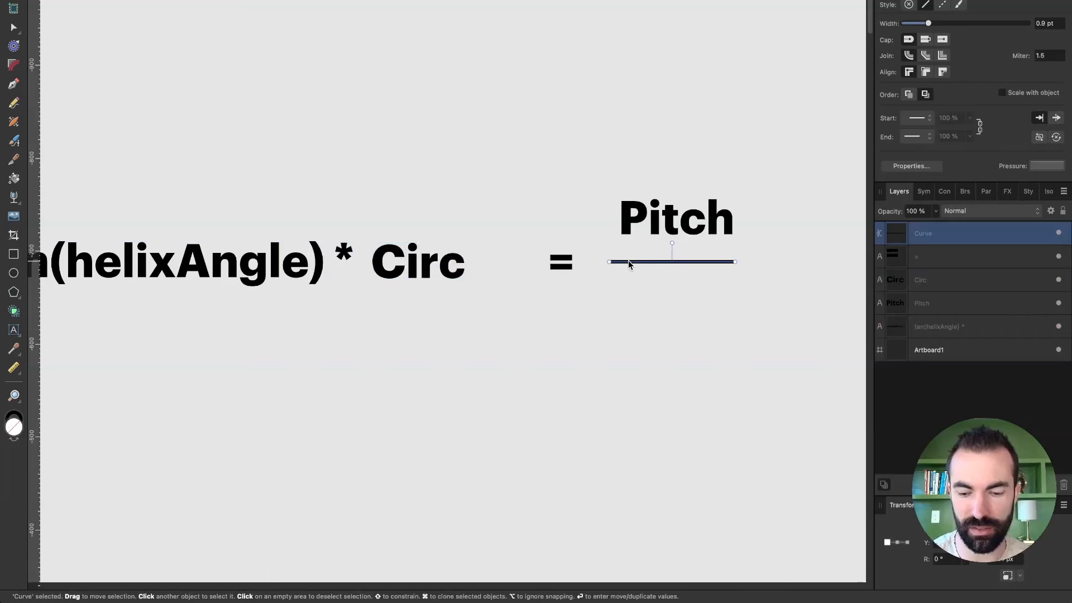
key(Delete)
drag(678, 206, 675, 251)
click(423, 183)
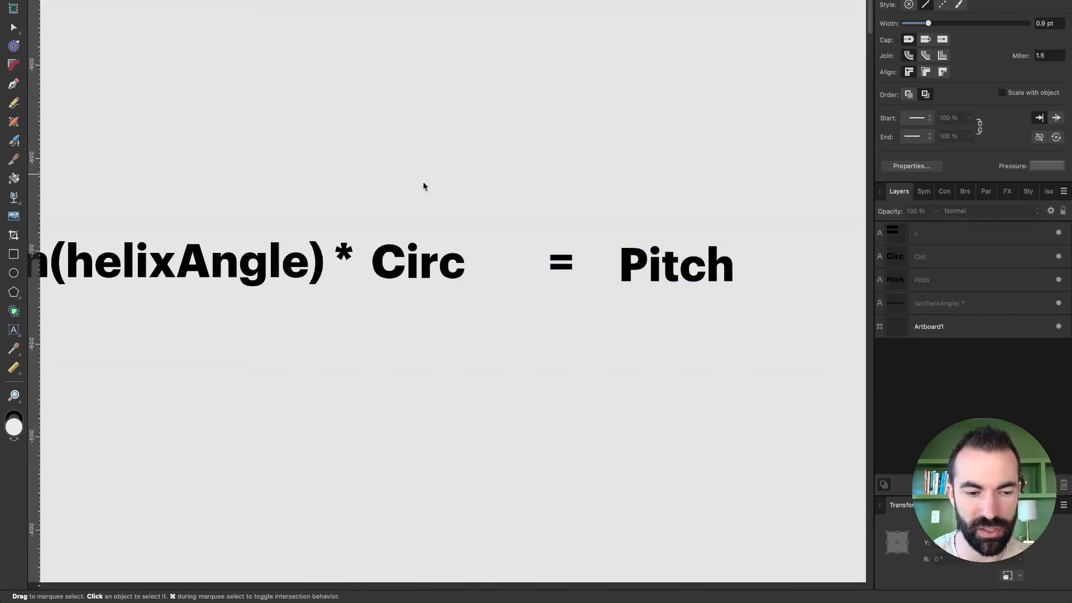